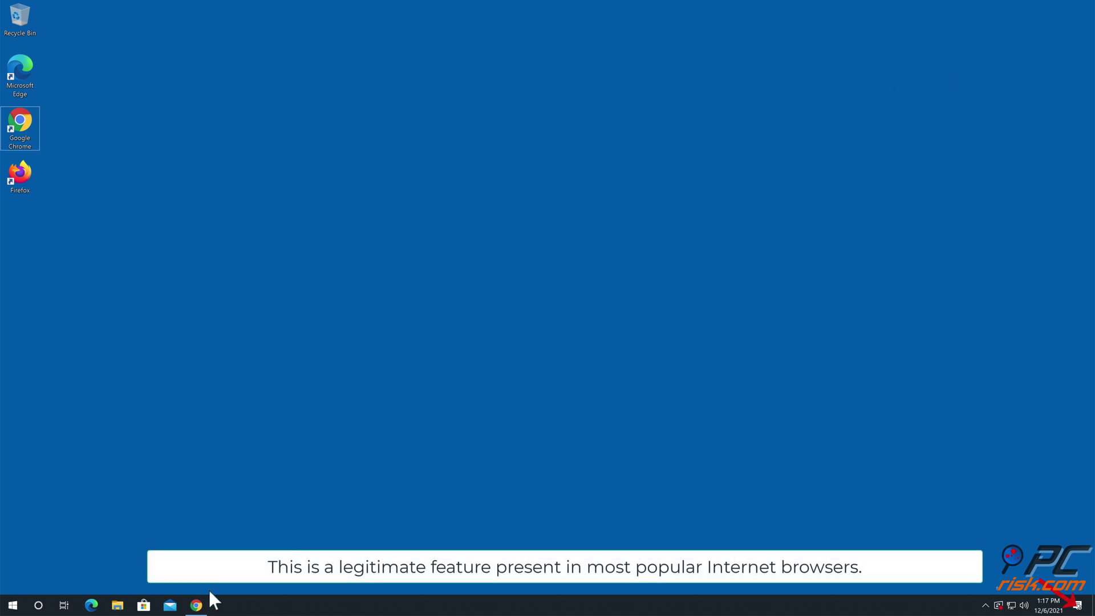
Step: Allow paymentsweb.org to show notifications in Chrome, then close the browser window
{"action": "left_click", "coordinate": [196, 605]}
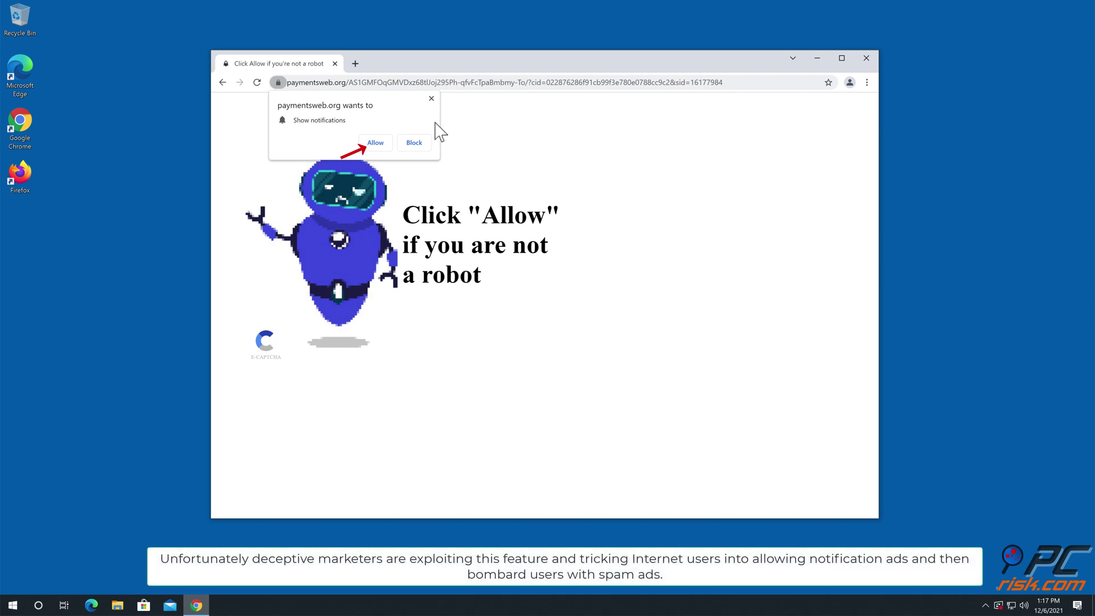
{"action": "left_click", "coordinate": [377, 144]}
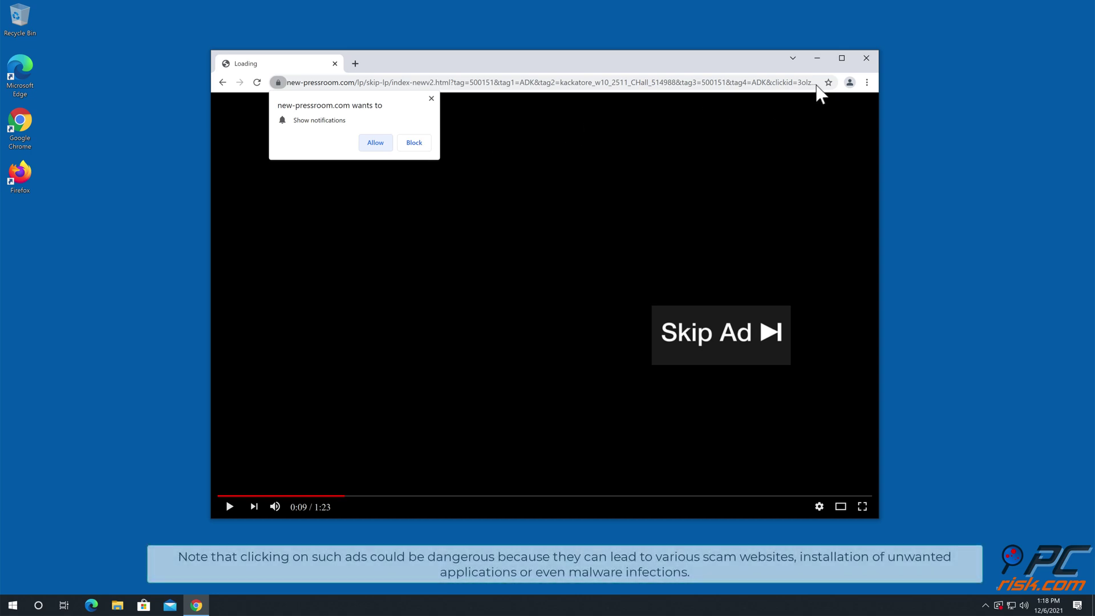
{"action": "left_click", "coordinate": [865, 59]}
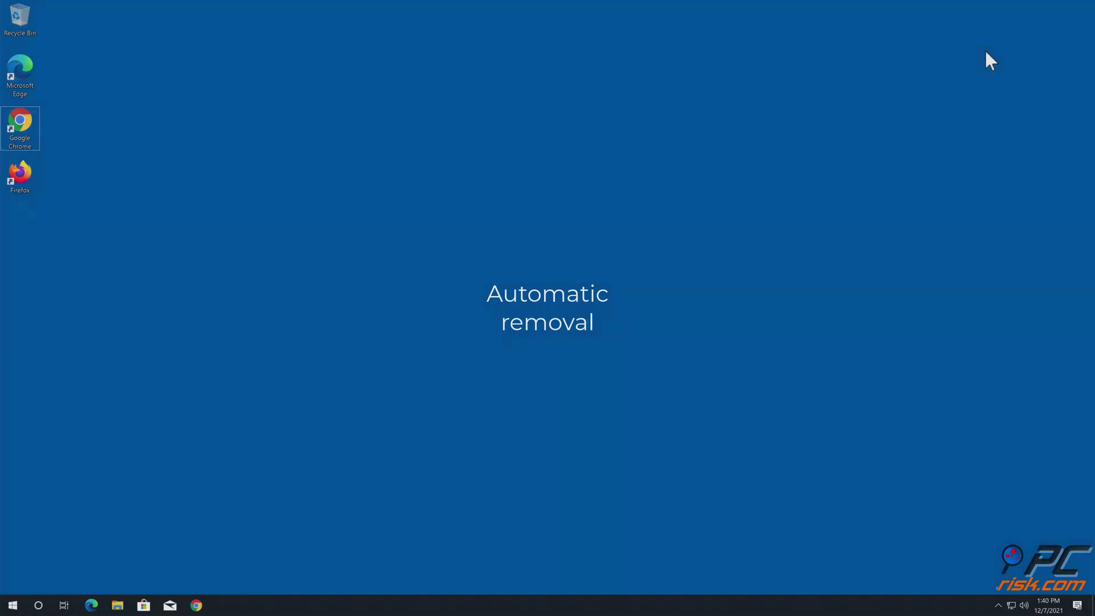
{"action": "double_click", "coordinate": [30, 126]}
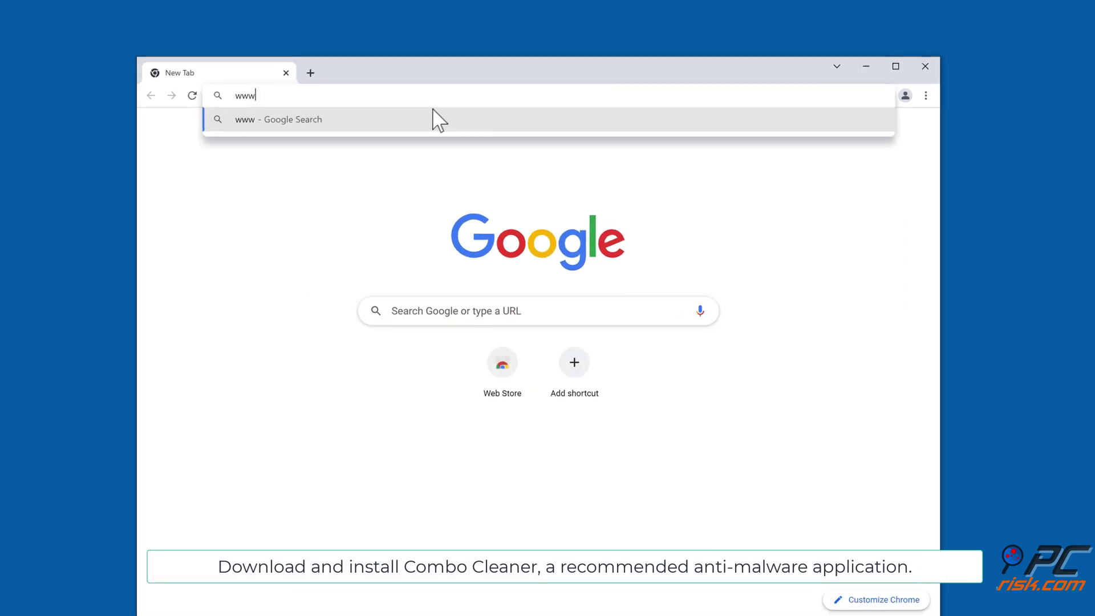
{"action": "type", "text": "cleaner."}
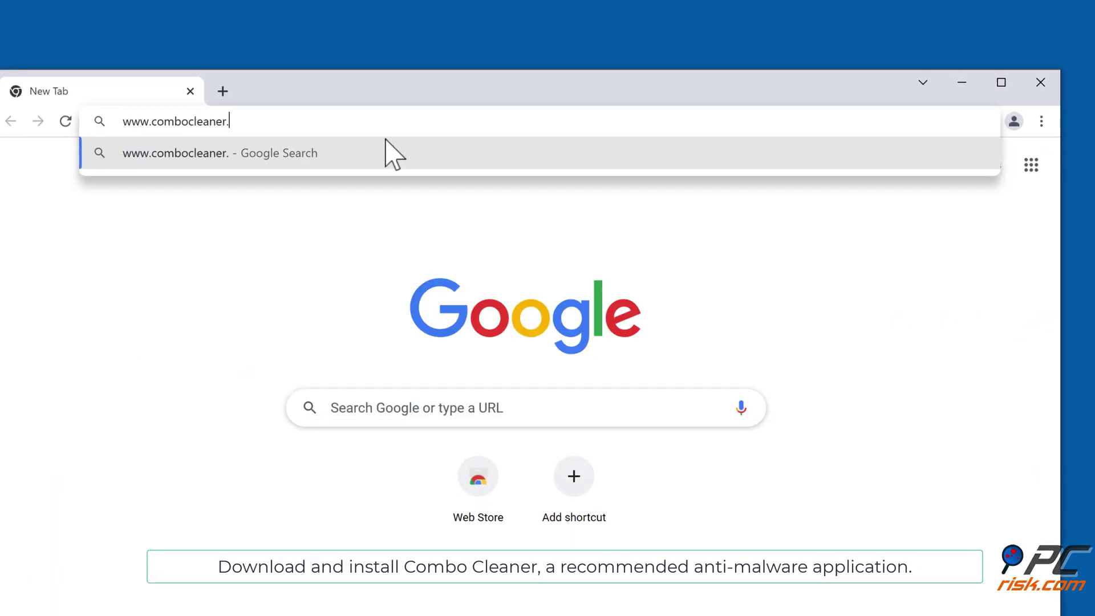
{"action": "type", "text": "c"}
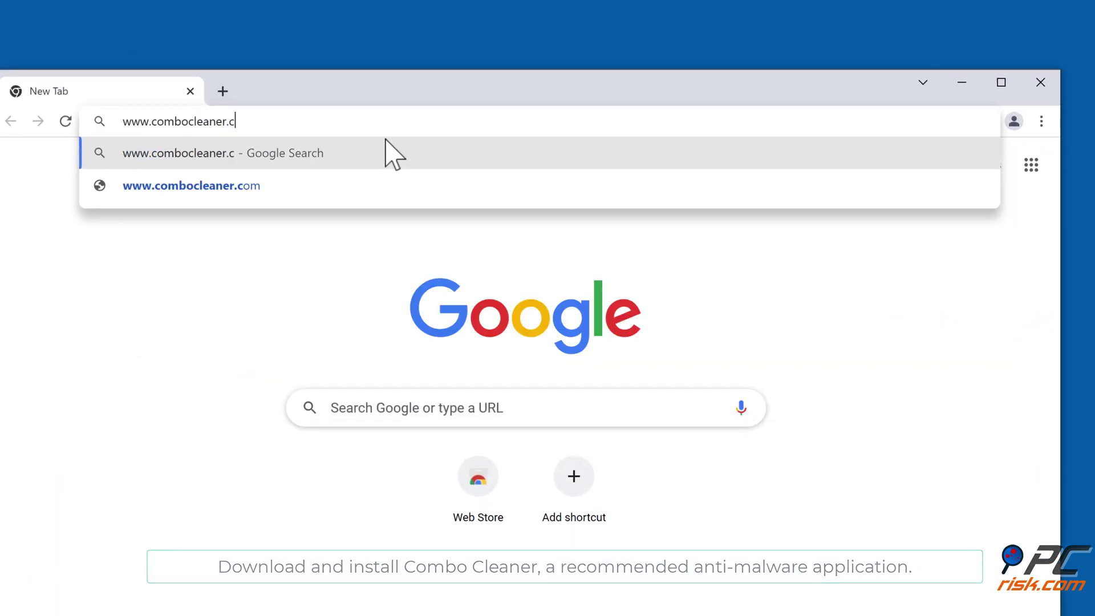
{"action": "type", "text": "om"}
{"action": "key", "text": "Return"}
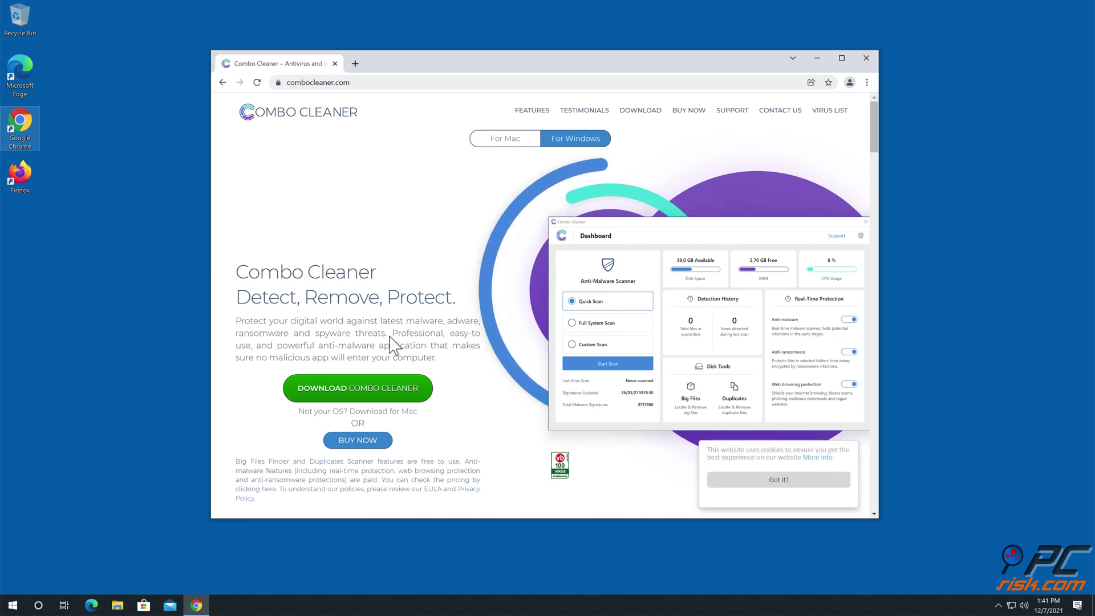
Step: Download CCSetup.exe and install Combo Cleaner into the default folder
{"action": "left_click", "coordinate": [397, 388]}
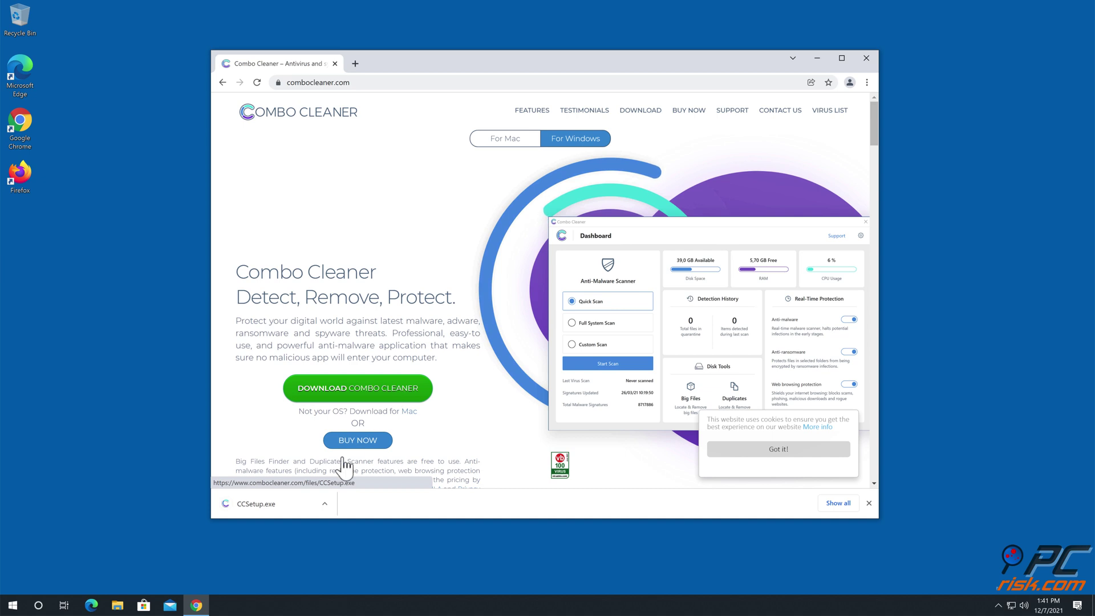
{"action": "left_click", "coordinate": [294, 505]}
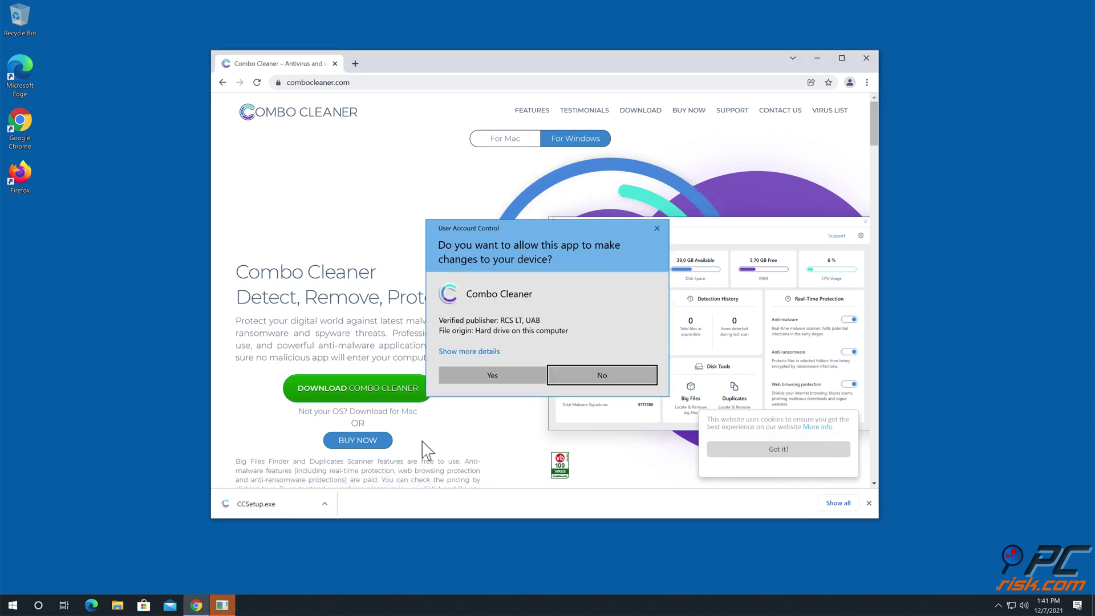
{"action": "left_click", "coordinate": [486, 379]}
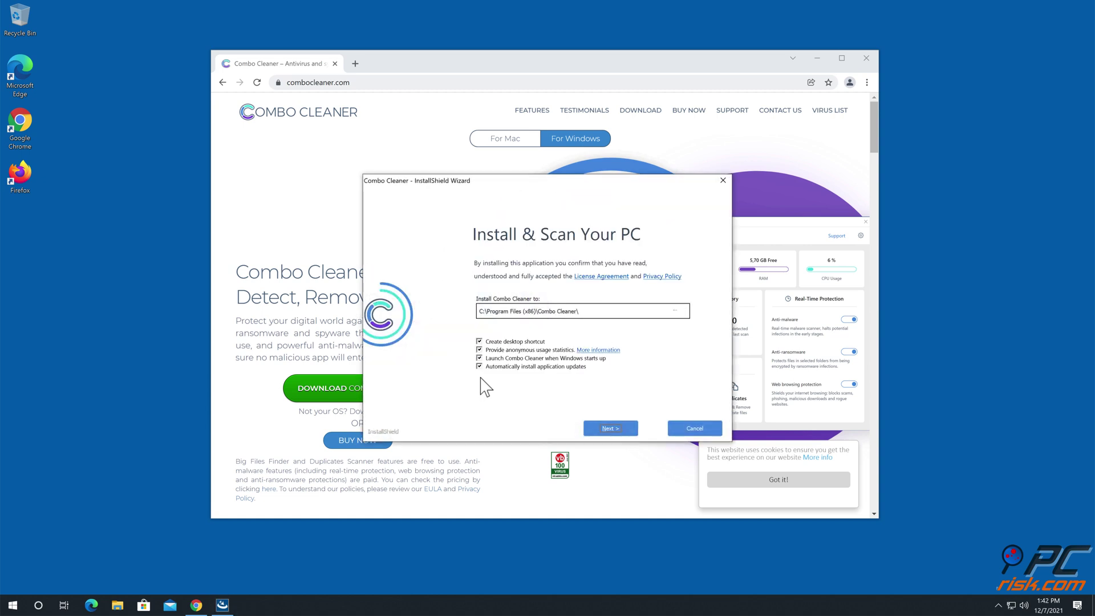
{"action": "left_click", "coordinate": [600, 429]}
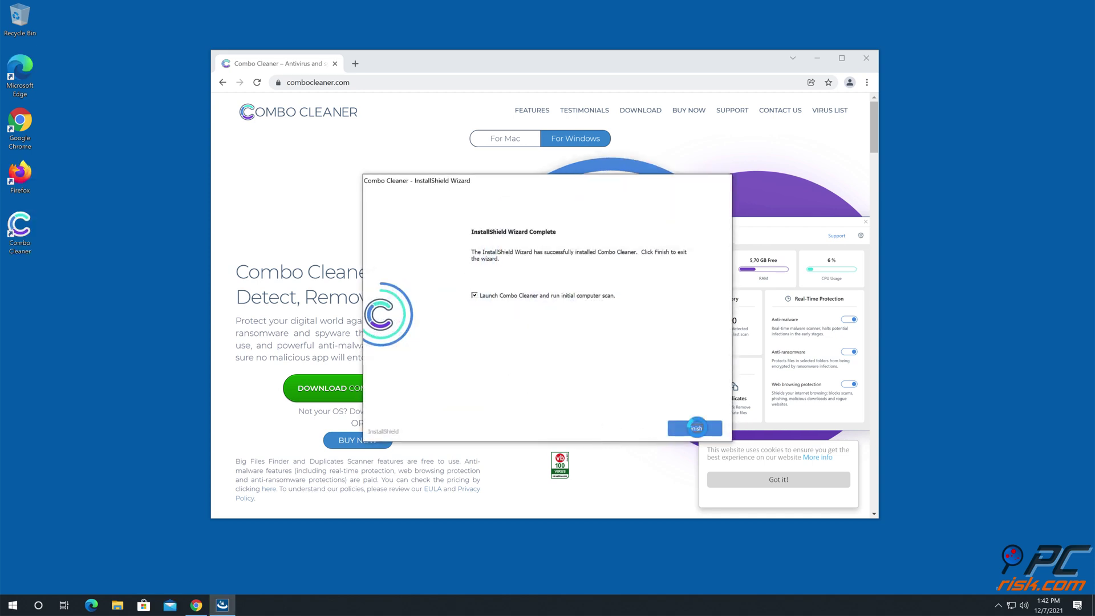
{"action": "left_click", "coordinate": [697, 428]}
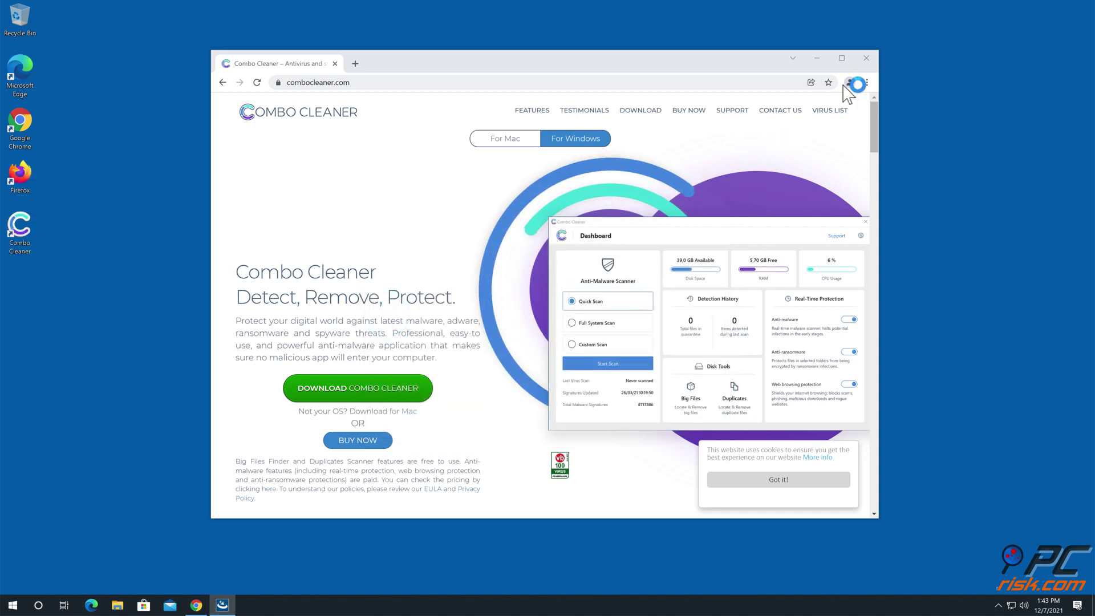
Step: Close Chrome, quarantine the detected paymentsweb.org Ads threat, and dismiss the scan summary
{"action": "left_click", "coordinate": [865, 60]}
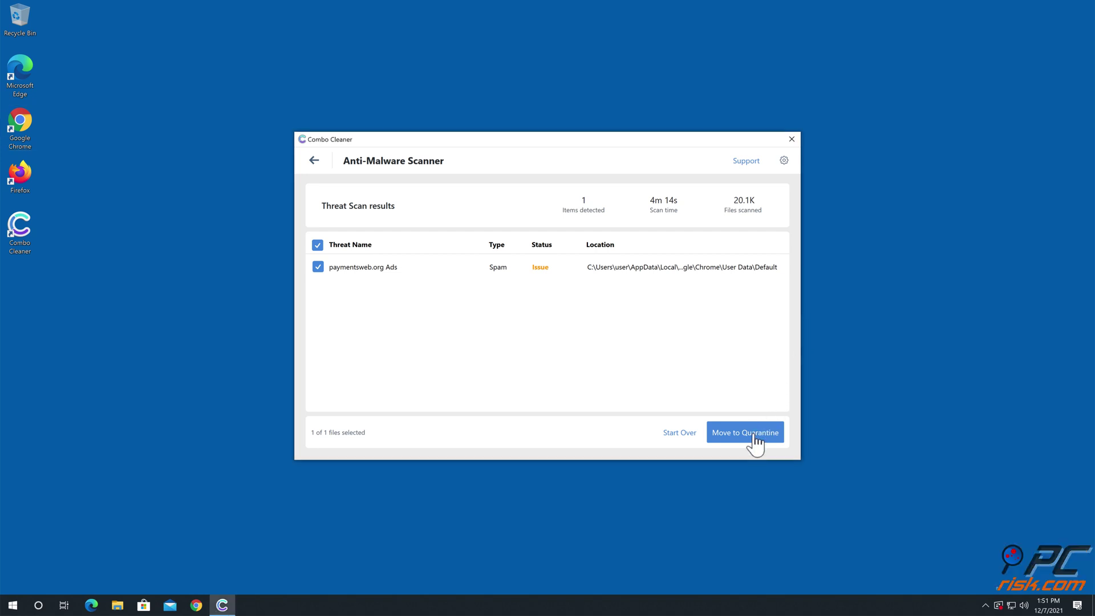
{"action": "left_click", "coordinate": [754, 435]}
{"action": "left_click", "coordinate": [627, 348]}
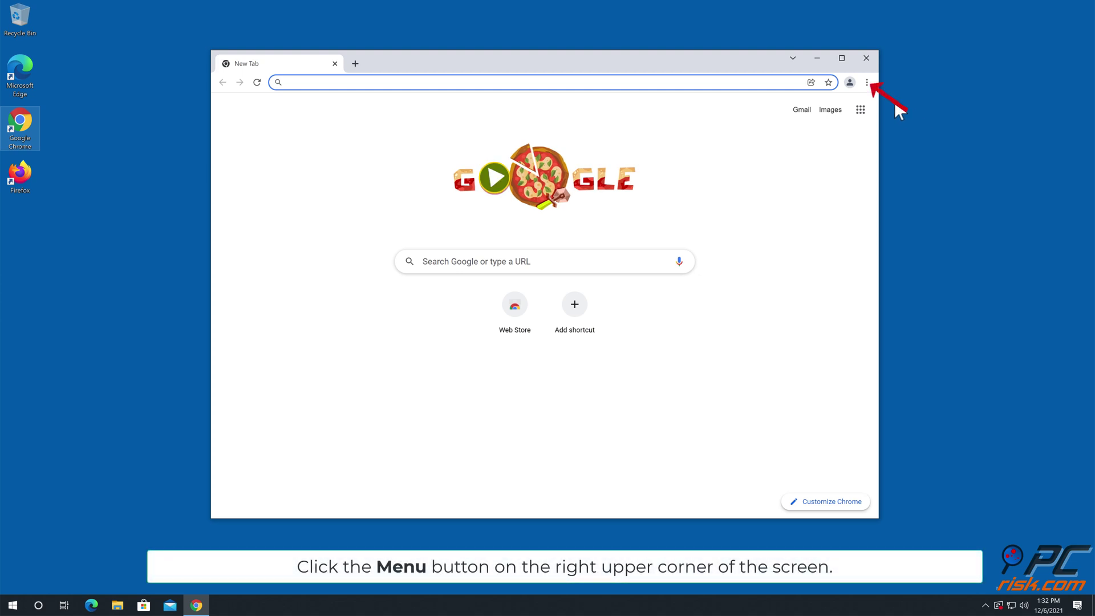
Step: Go to Chrome's Notifications page under Privacy and security > Site Settings
{"action": "left_click", "coordinate": [866, 82]}
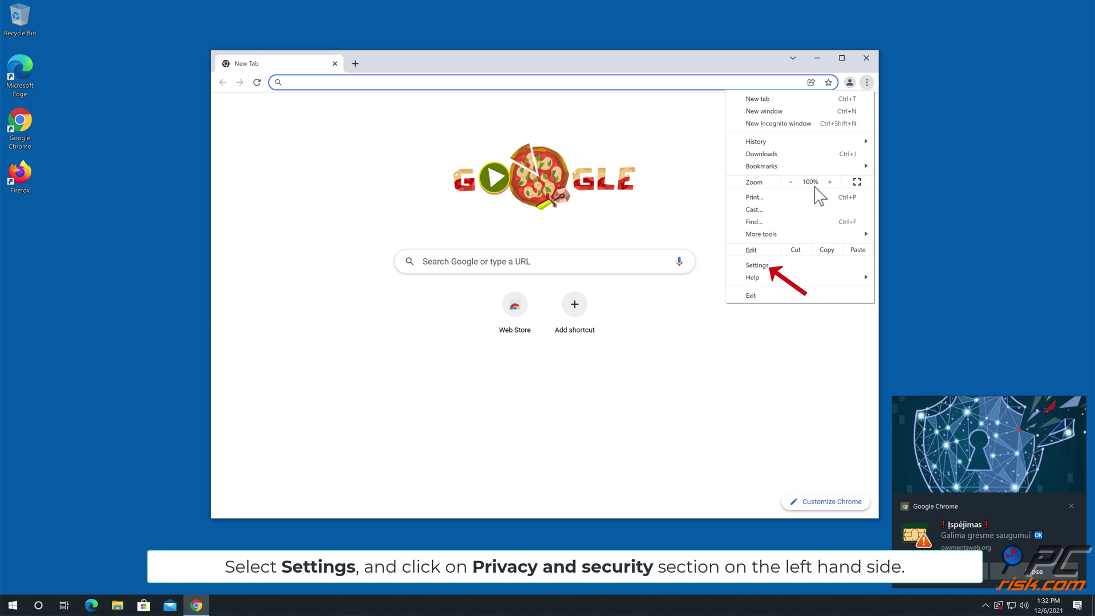
{"action": "left_click", "coordinate": [789, 266]}
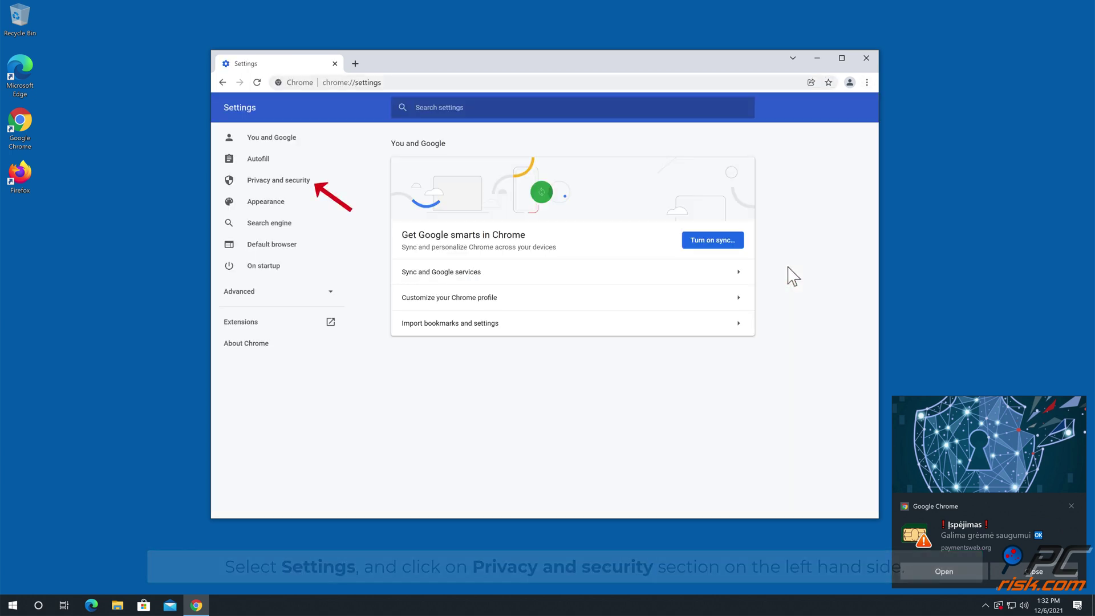
{"action": "left_click", "coordinate": [268, 185]}
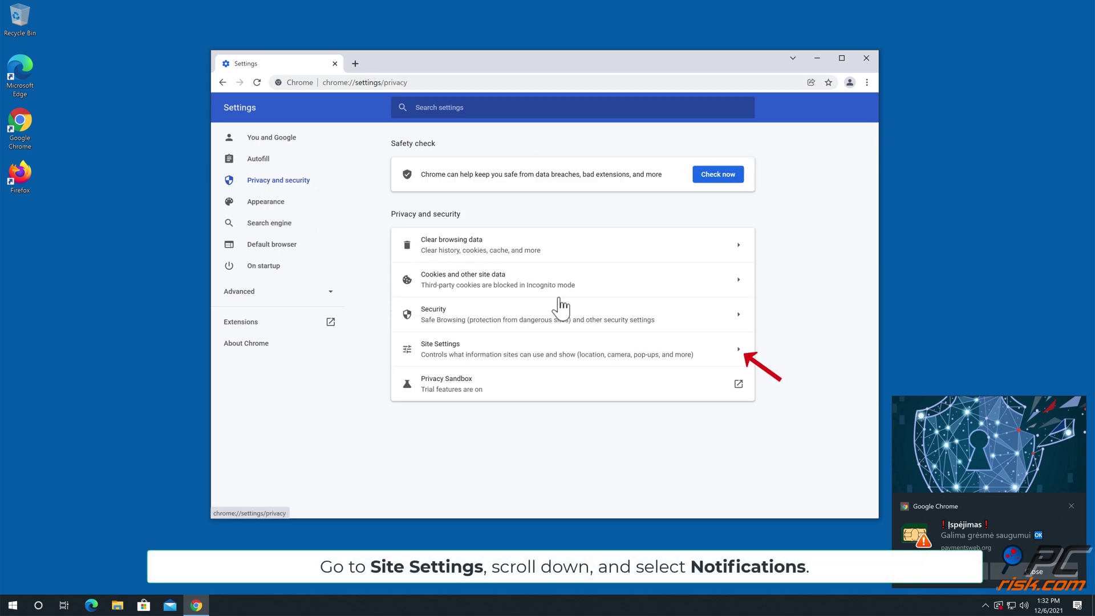
{"action": "left_click", "coordinate": [732, 351]}
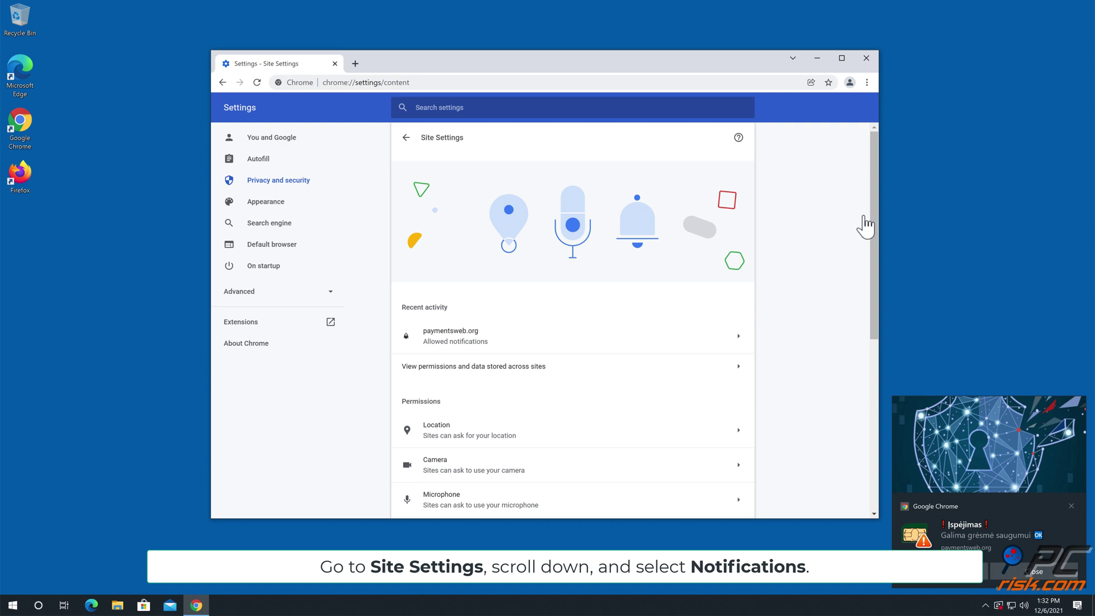
{"action": "scroll", "coordinate": [867, 239], "scroll_direction": "down", "scroll_amount": 1}
{"action": "left_click_drag", "start_coordinate": [876, 253], "coordinate": [878, 354]}
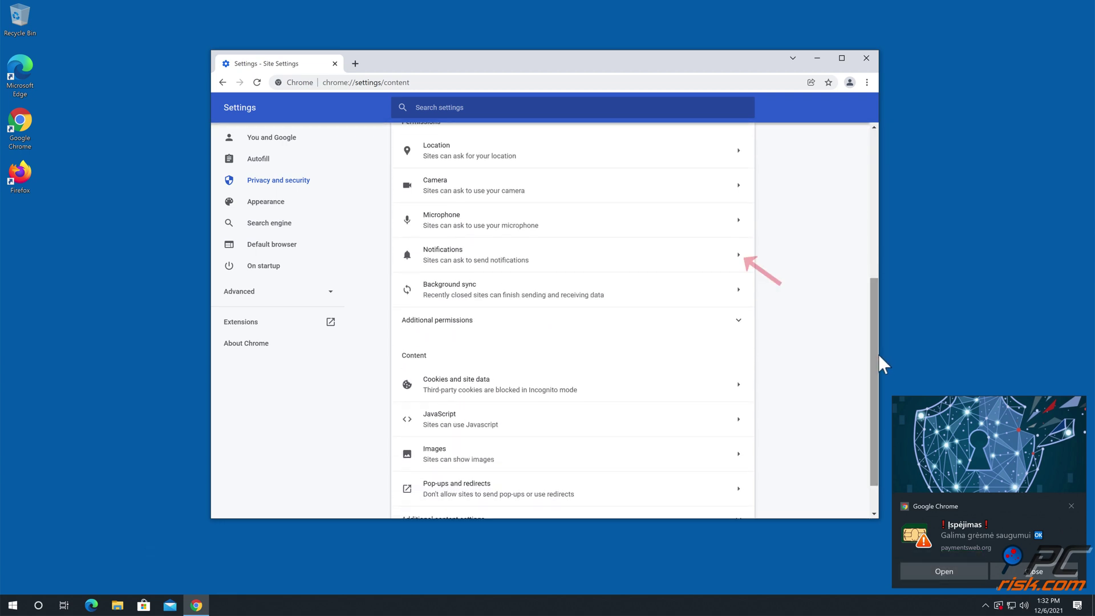
{"action": "left_click", "coordinate": [741, 264]}
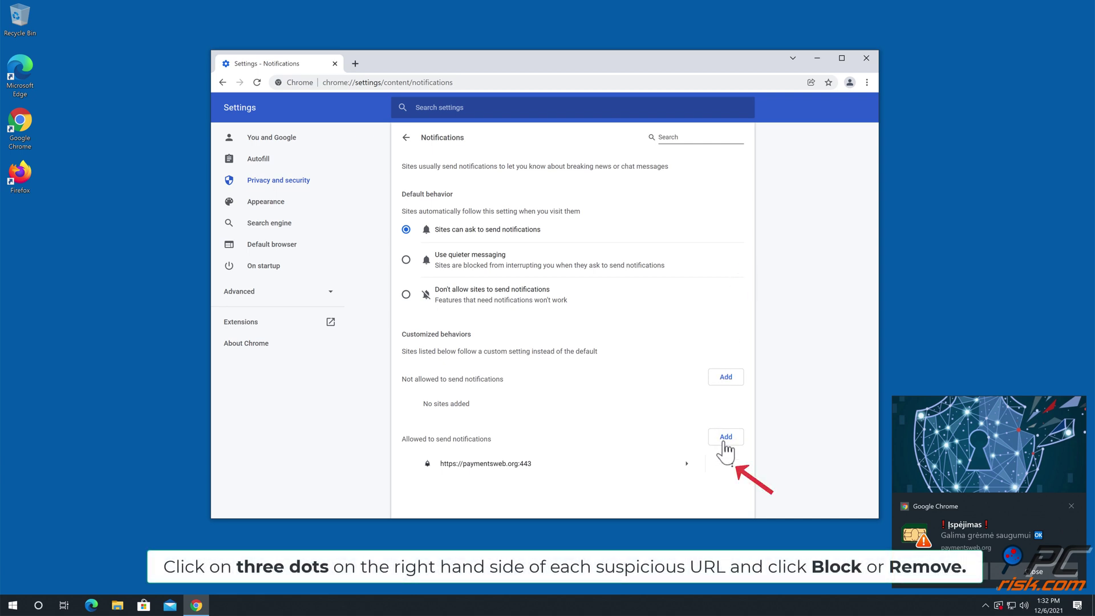
Step: Remove paymentsweb.org from the allowed notification sites and close Chrome
{"action": "left_click", "coordinate": [732, 463]}
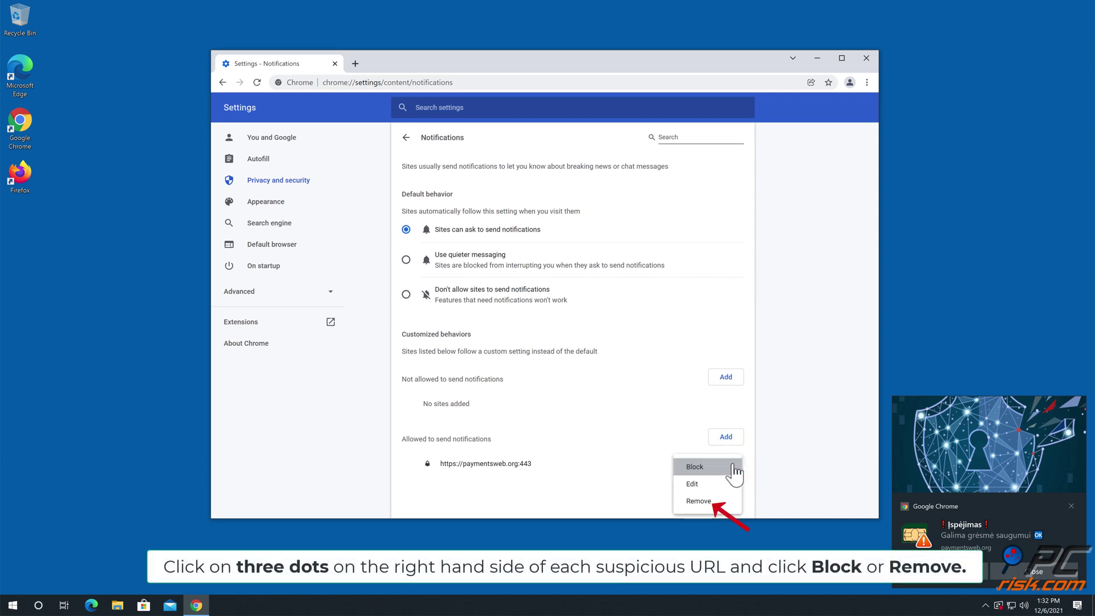
{"action": "left_click", "coordinate": [709, 501]}
{"action": "left_click", "coordinate": [865, 59]}
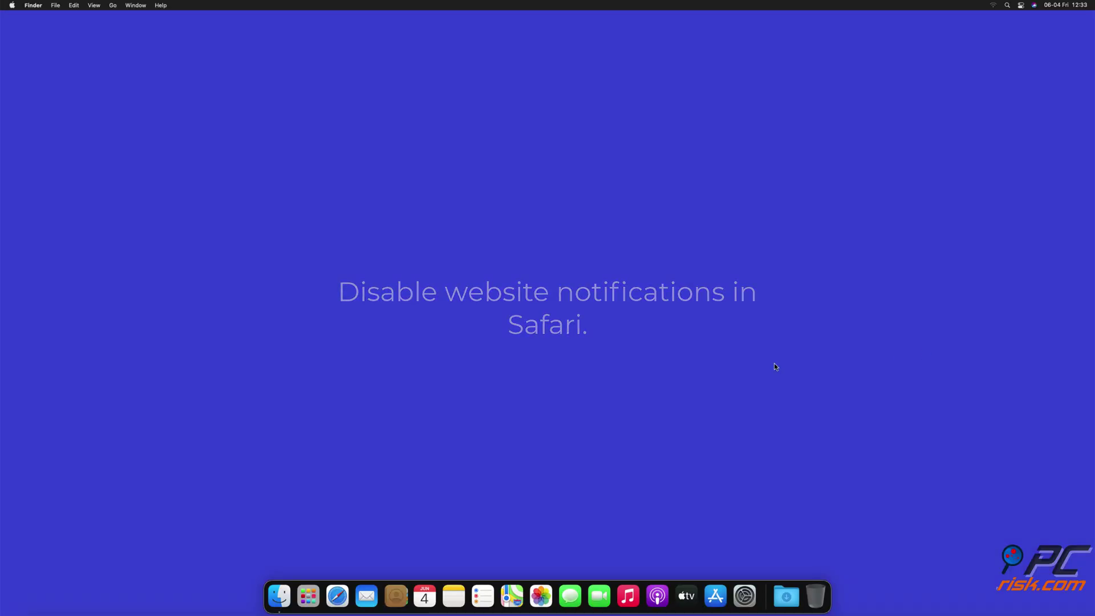
Step: Launch Safari and show the Notifications list in Preferences > Websites
{"action": "left_click", "coordinate": [334, 599]}
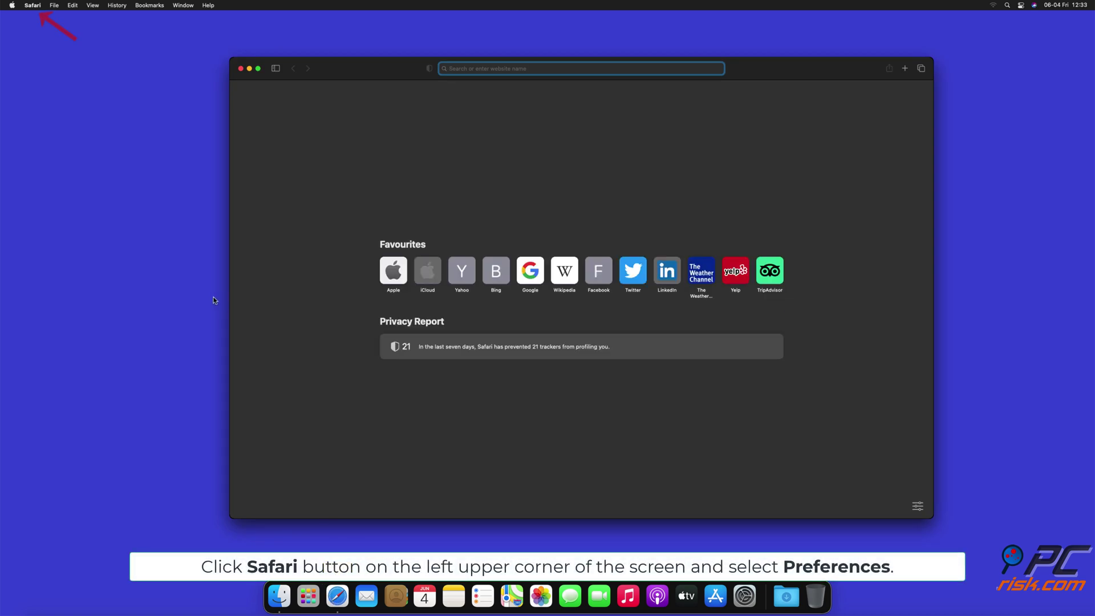
{"action": "left_click", "coordinate": [34, 5]}
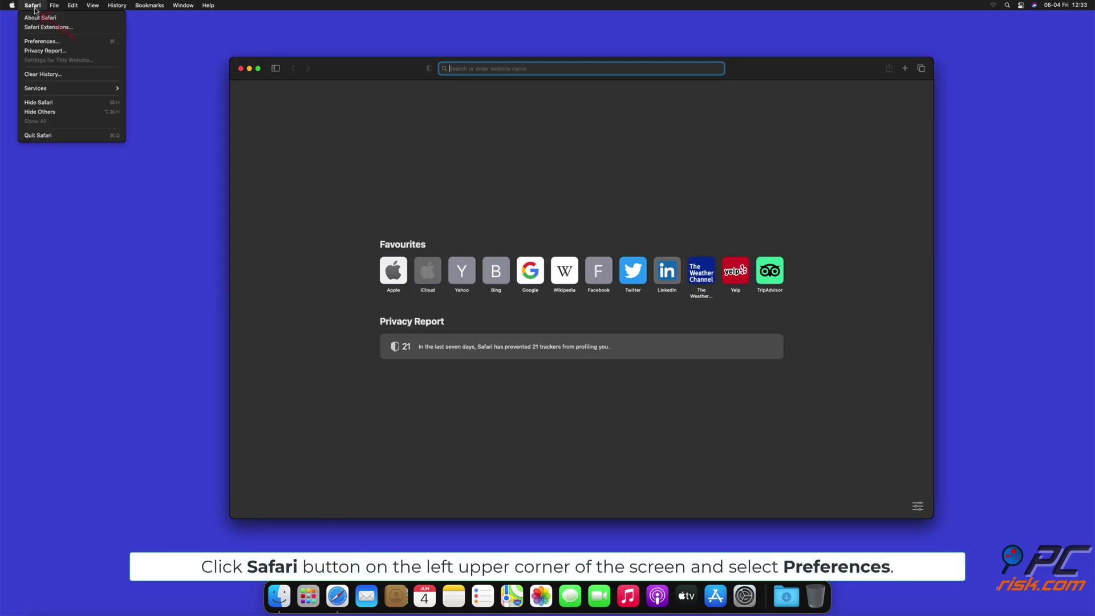
{"action": "left_click", "coordinate": [54, 42]}
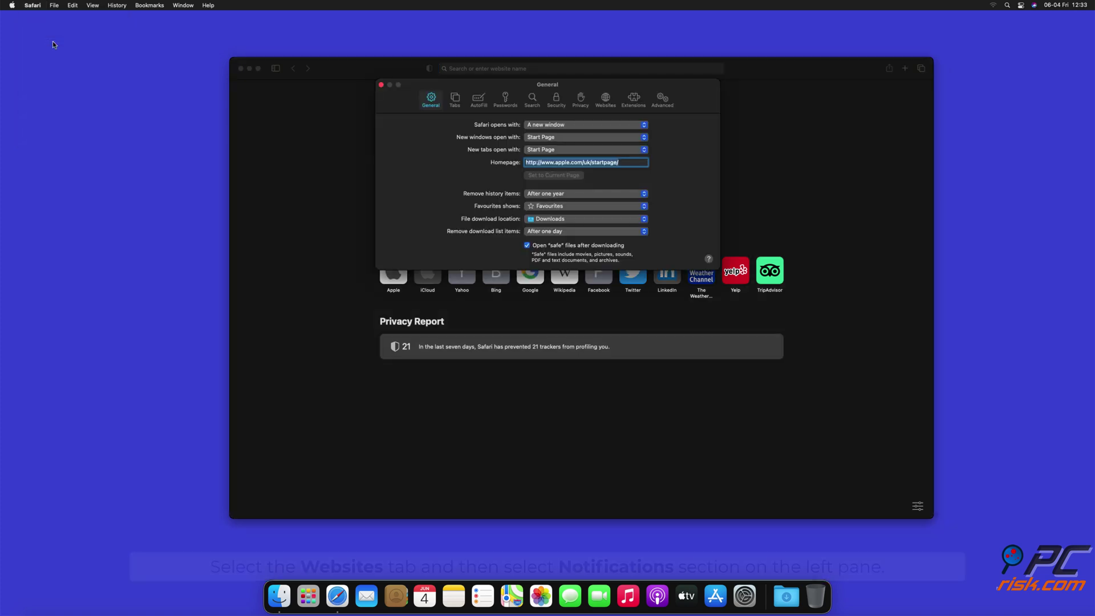
{"action": "left_click", "coordinate": [604, 101]}
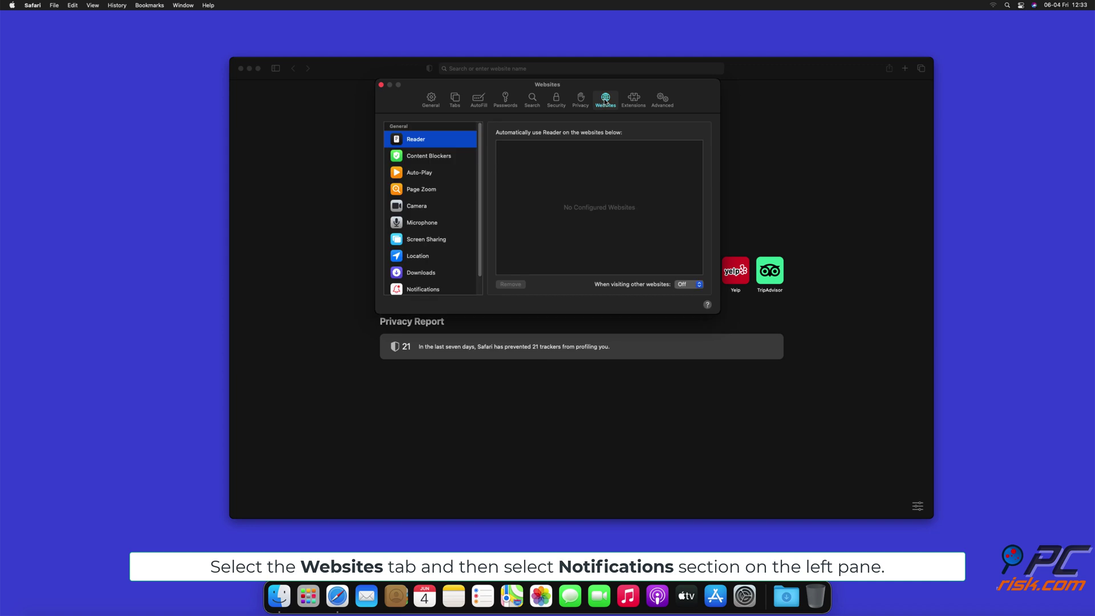
{"action": "left_click_drag", "start_coordinate": [483, 142], "coordinate": [481, 175]}
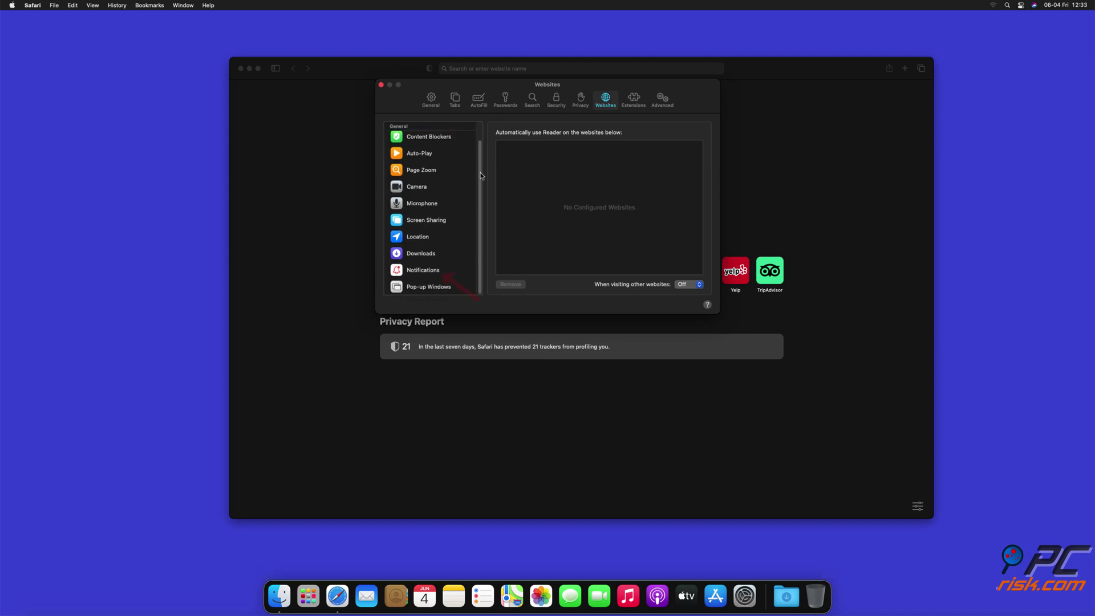
{"action": "left_click", "coordinate": [425, 271]}
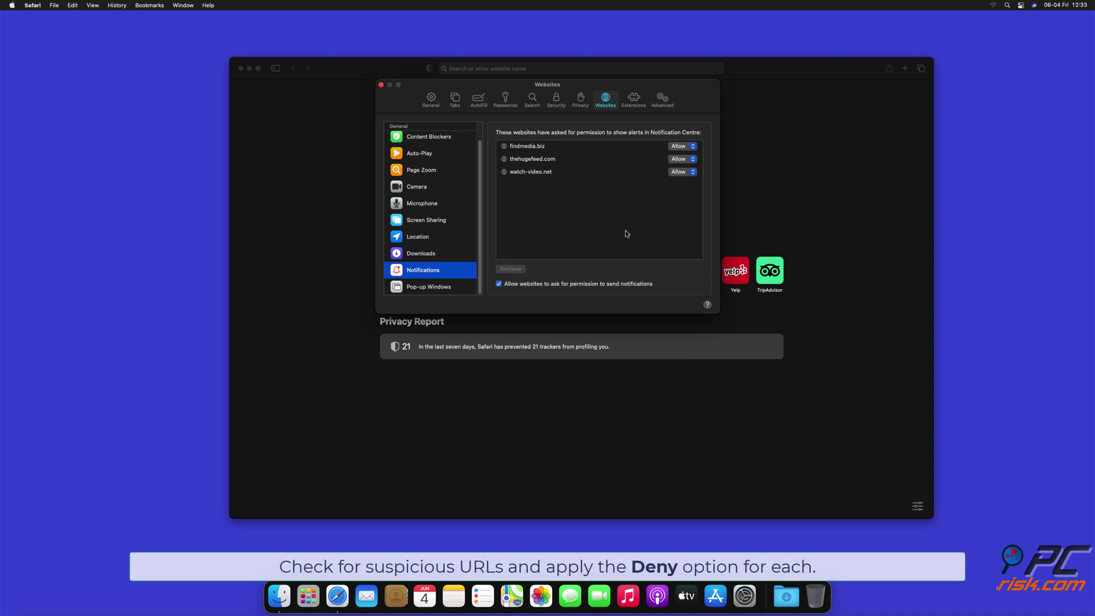
Step: Set findmedia.biz, thehugefeed.com and watch-video.net notifications to Deny
{"action": "left_click", "coordinate": [694, 147]}
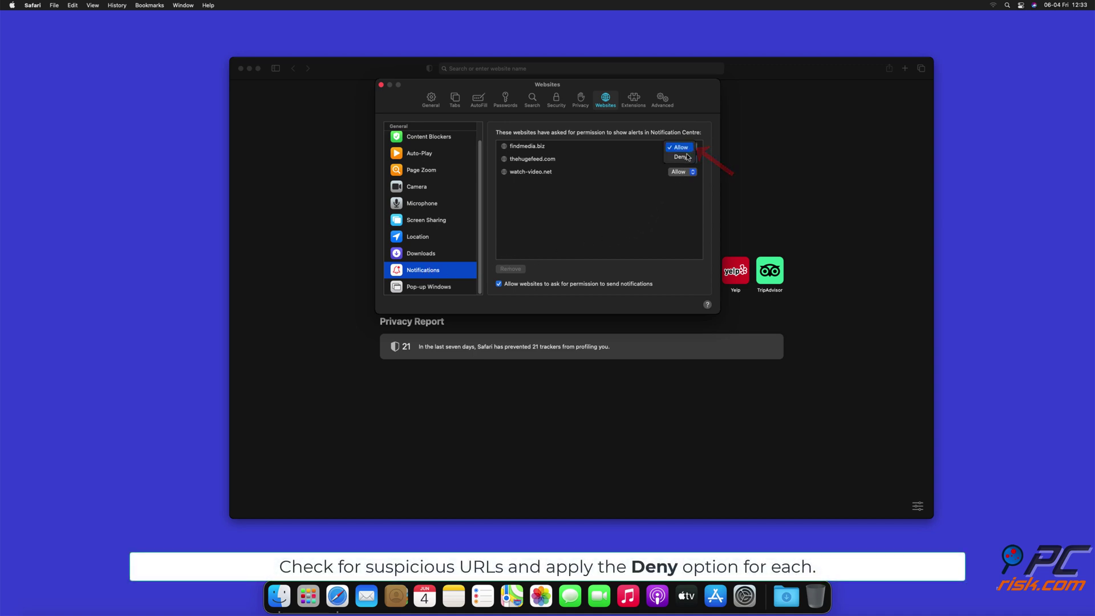
{"action": "left_click", "coordinate": [687, 157]}
{"action": "left_click", "coordinate": [694, 160]}
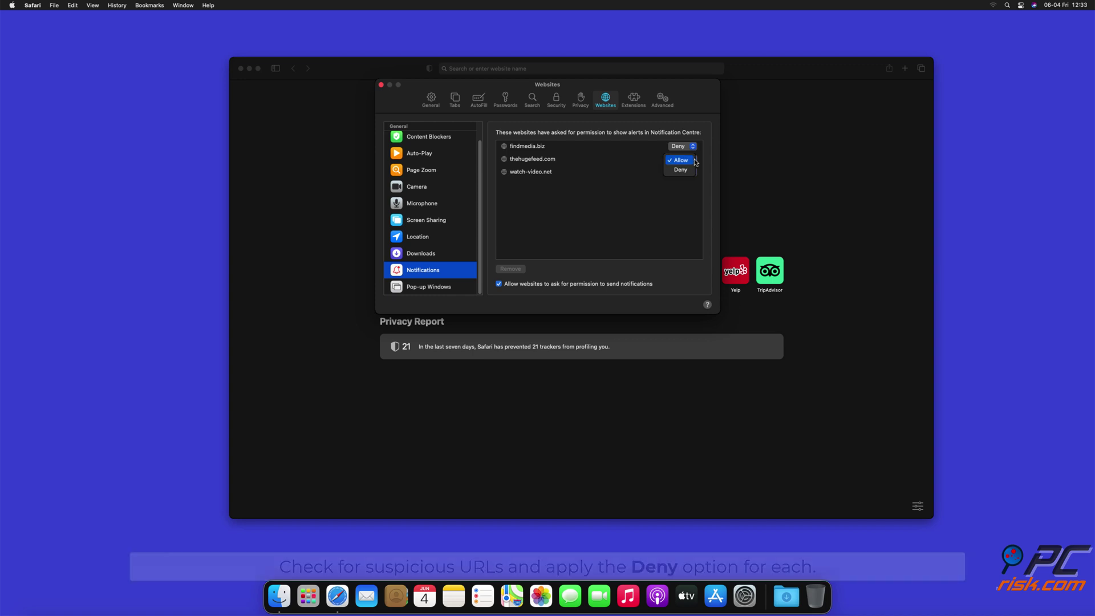
{"action": "left_click", "coordinate": [681, 169]}
{"action": "left_click", "coordinate": [693, 172]}
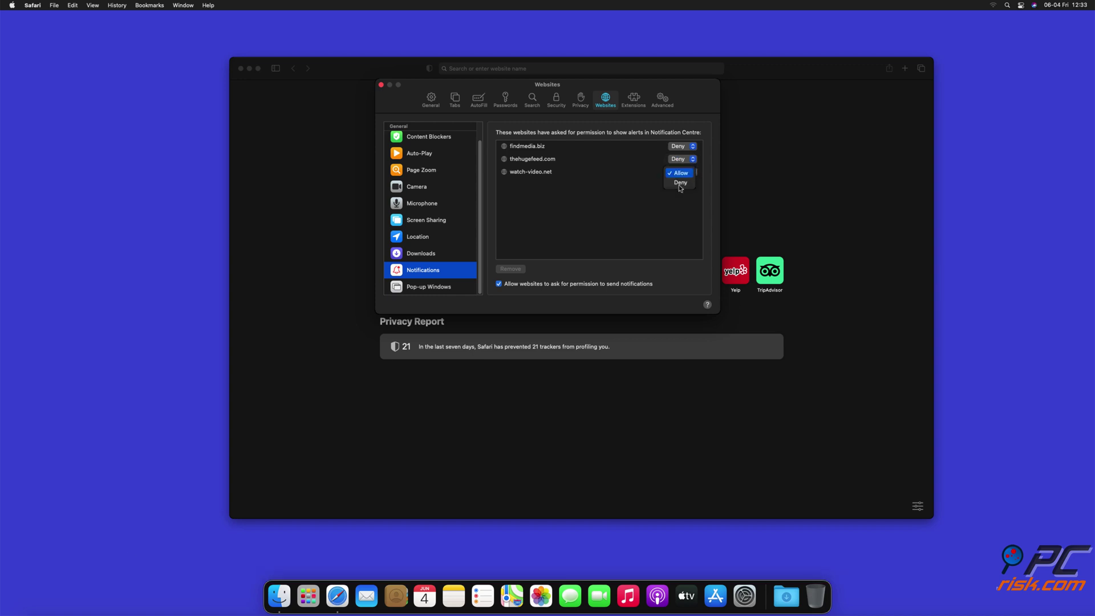
{"action": "left_click", "coordinate": [681, 183]}
Step: Close Safari's preferences and window, launch Microsoft Edge, and go to its Settings page
{"action": "left_click", "coordinate": [381, 85]}
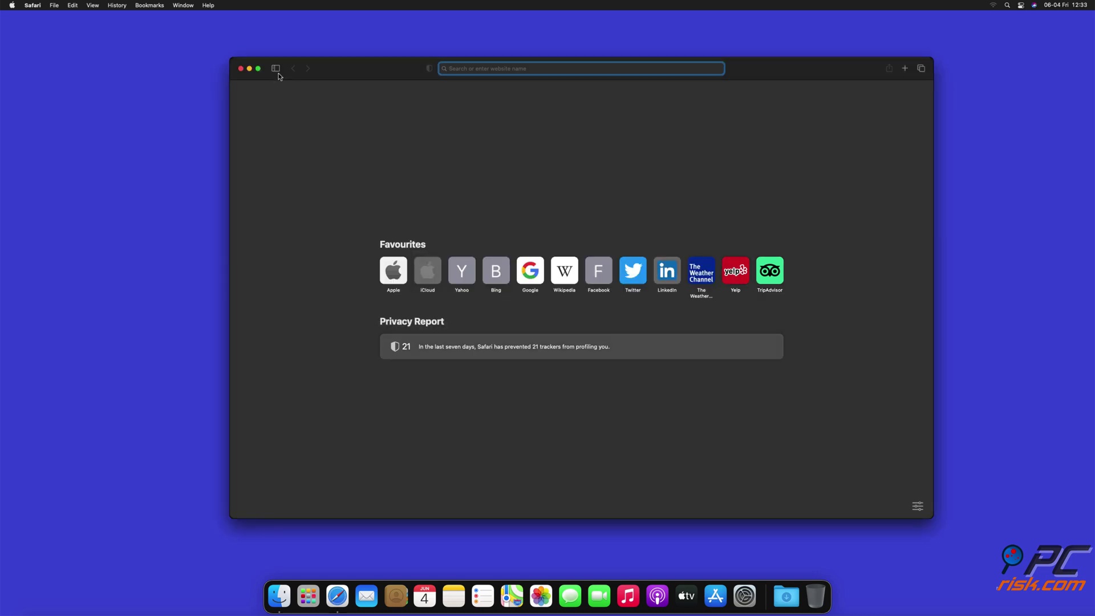
{"action": "left_click", "coordinate": [241, 69]}
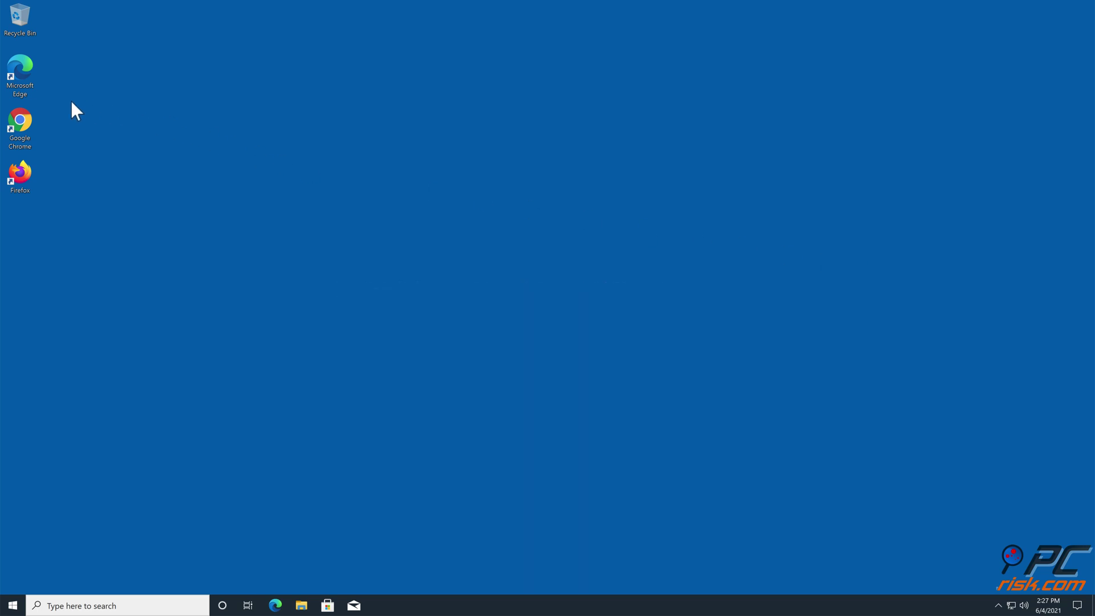
{"action": "double_click", "coordinate": [27, 91]}
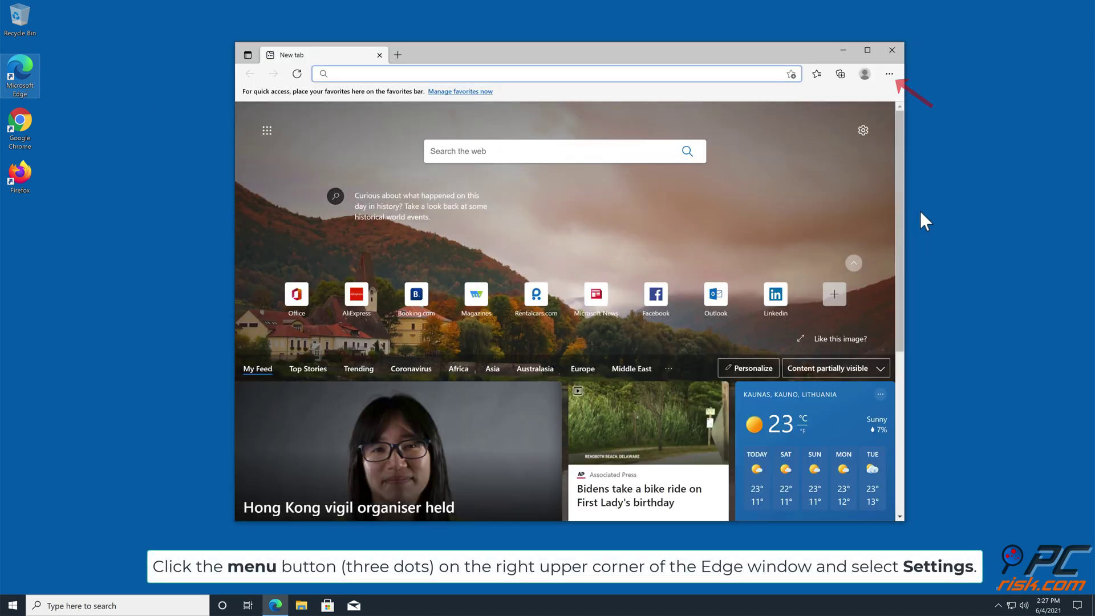
{"action": "left_click", "coordinate": [890, 74]}
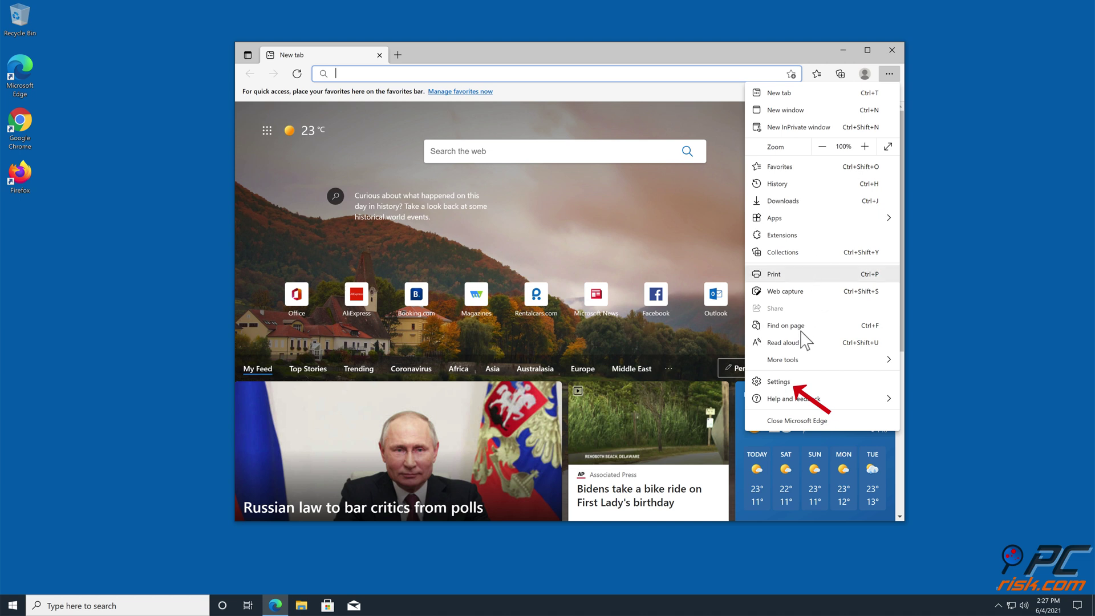
{"action": "left_click", "coordinate": [789, 388]}
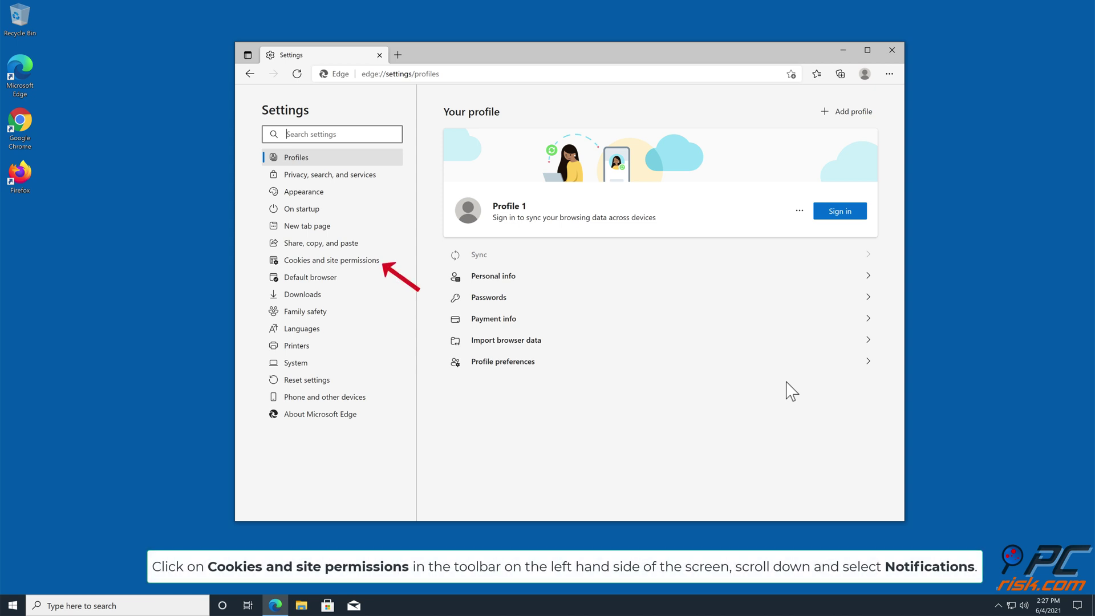
Step: Remove captcharesolver.com from Edge's allowed notification sites under Cookies and site permissions, then close Edge
{"action": "left_click", "coordinate": [354, 263]}
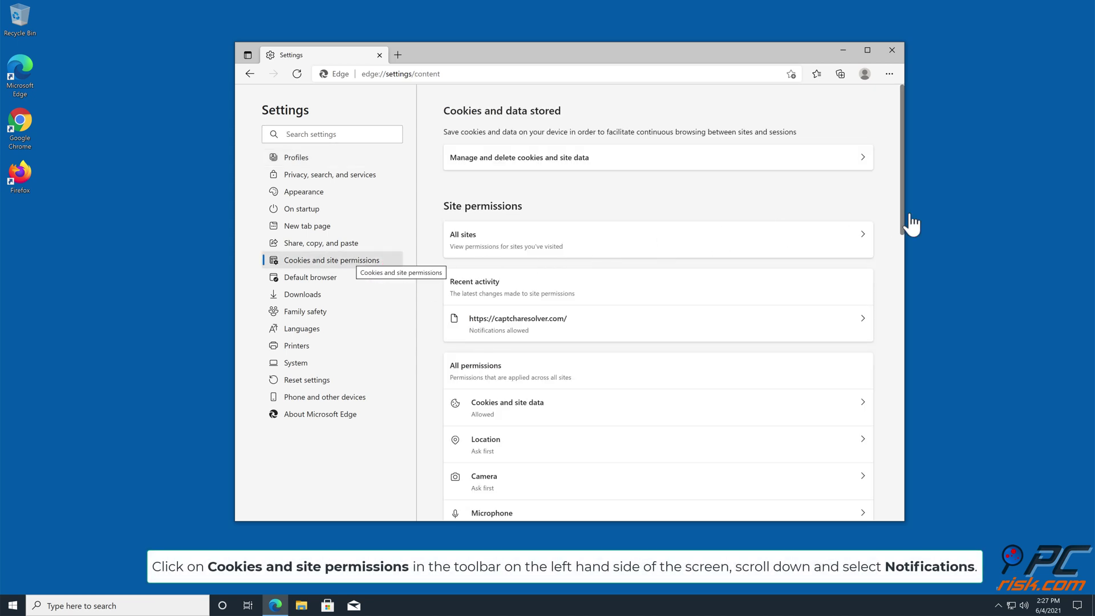
{"action": "left_click_drag", "start_coordinate": [904, 214], "coordinate": [898, 297]}
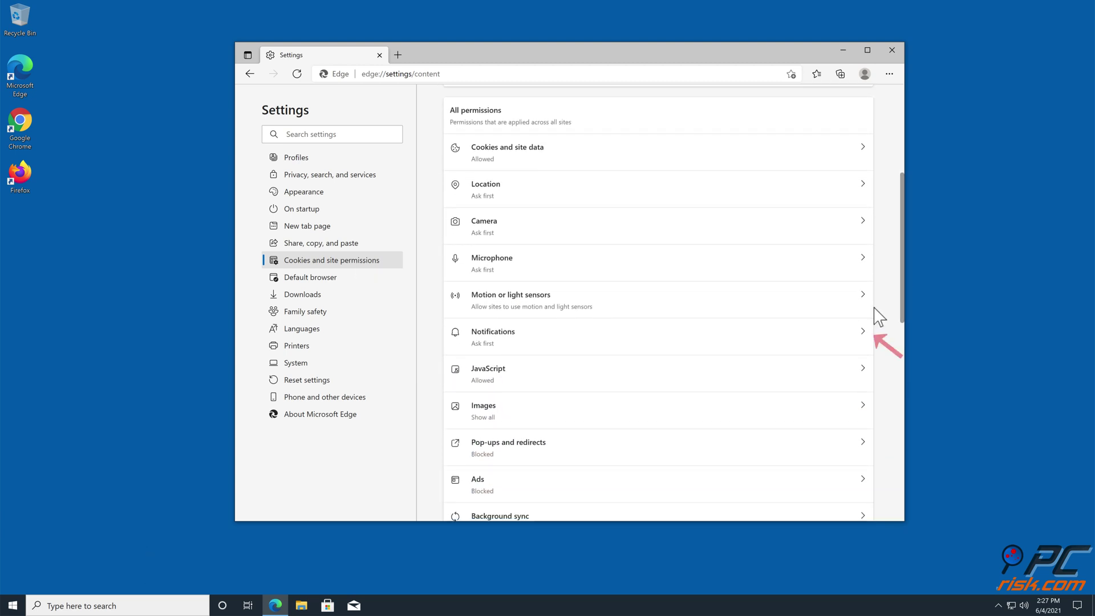
{"action": "left_click", "coordinate": [860, 334]}
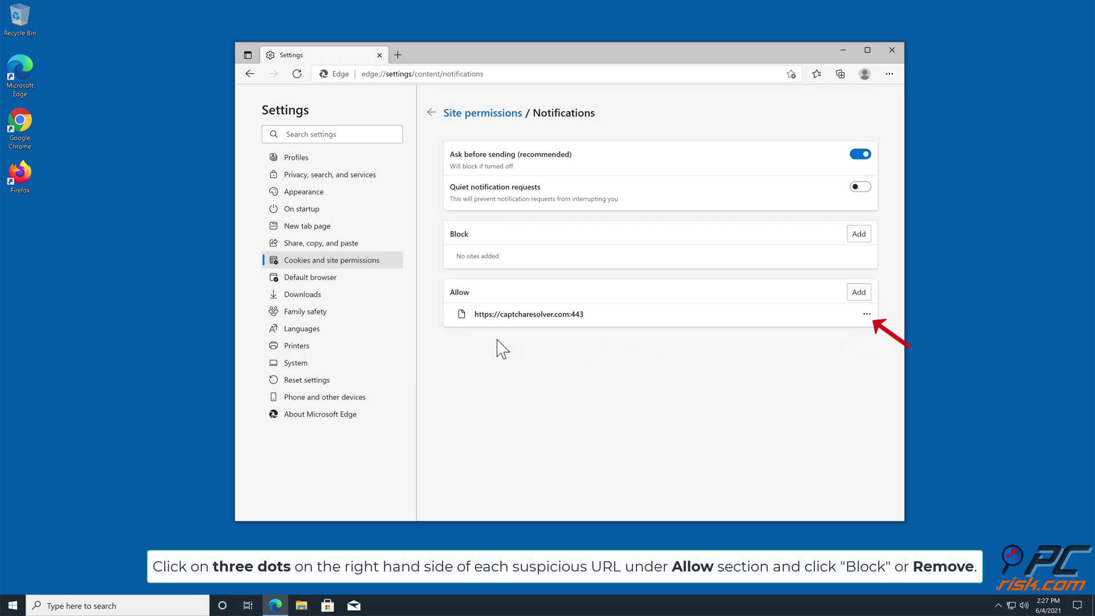
{"action": "left_click", "coordinate": [865, 315]}
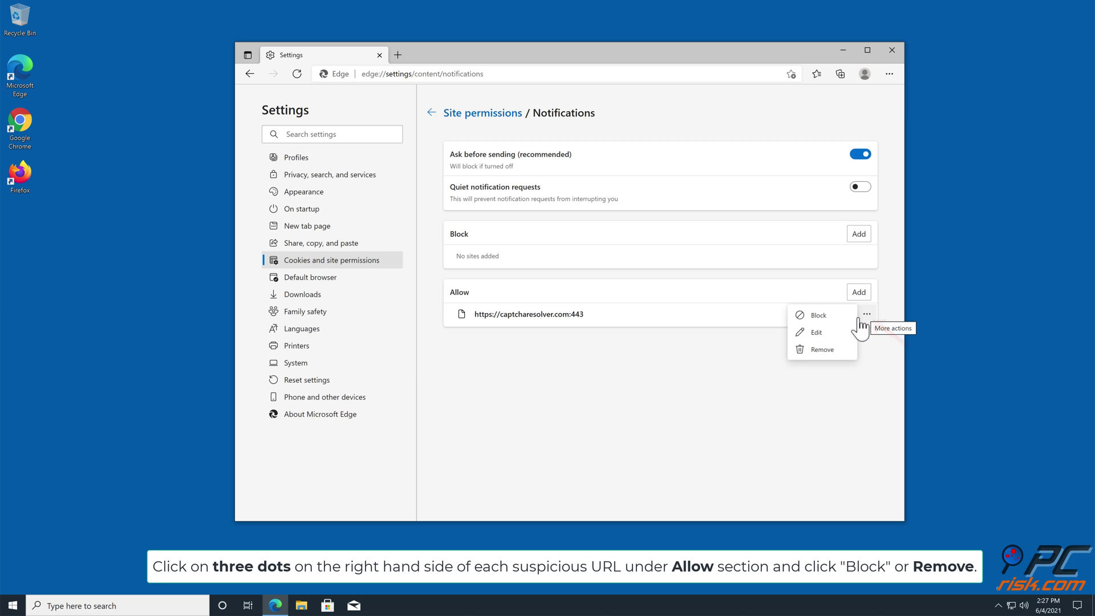
{"action": "left_click", "coordinate": [822, 350]}
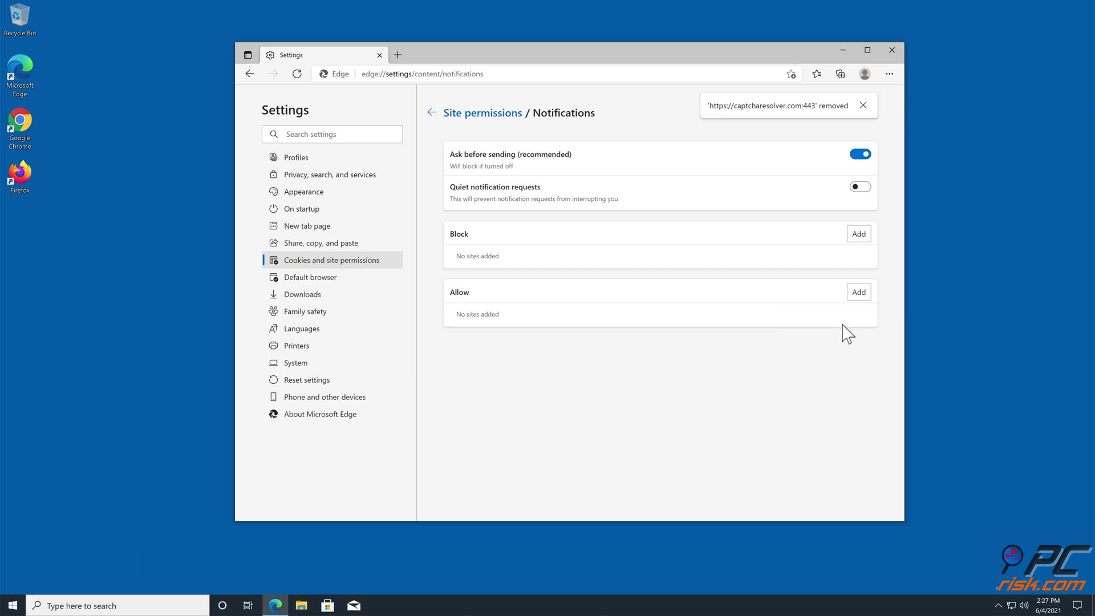
{"action": "left_click", "coordinate": [891, 50]}
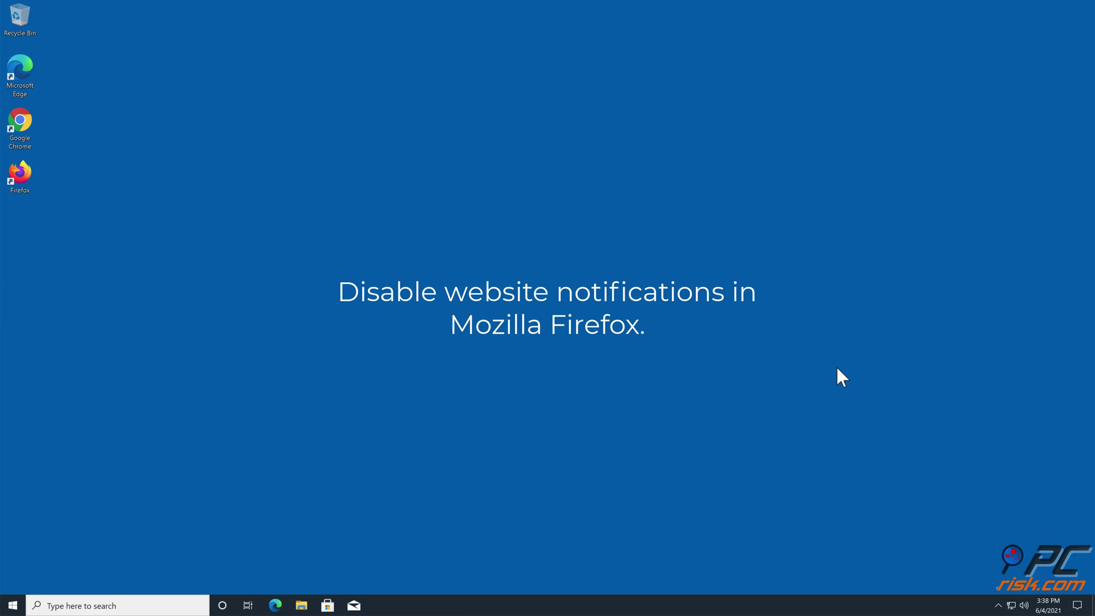
Step: Launch Firefox and scroll its Privacy & Security settings down to Permissions
{"action": "double_click", "coordinate": [29, 174]}
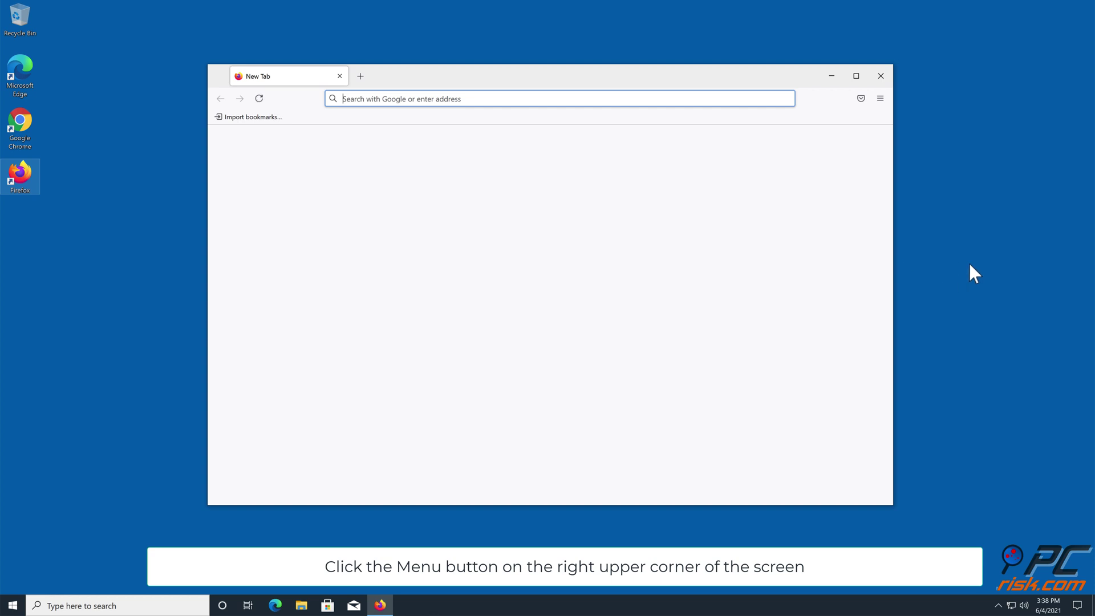
{"action": "left_click", "coordinate": [880, 99]}
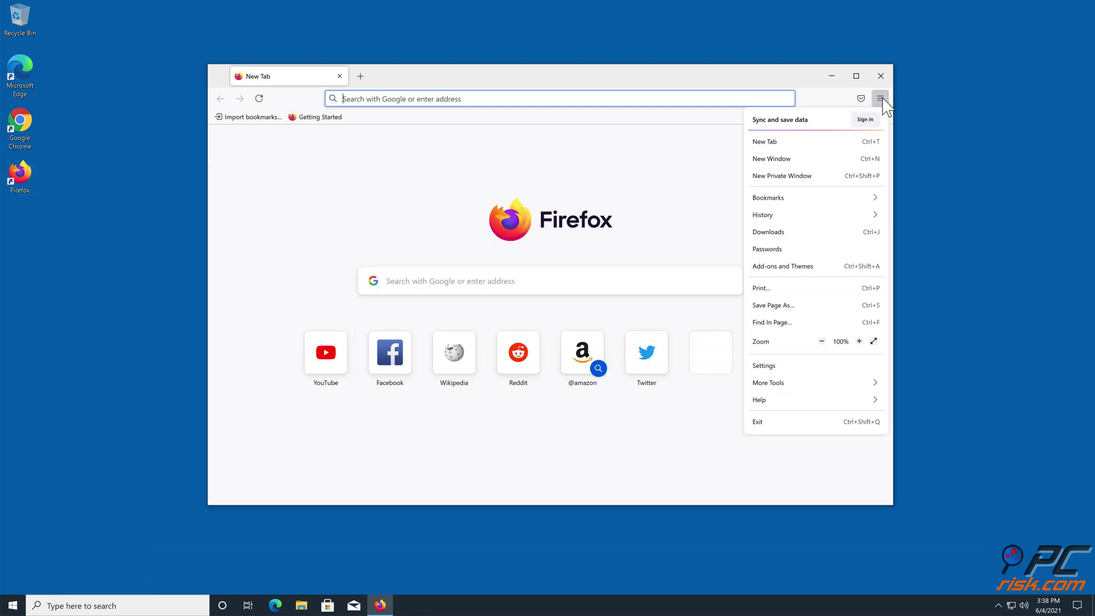
{"action": "left_click", "coordinate": [764, 367]}
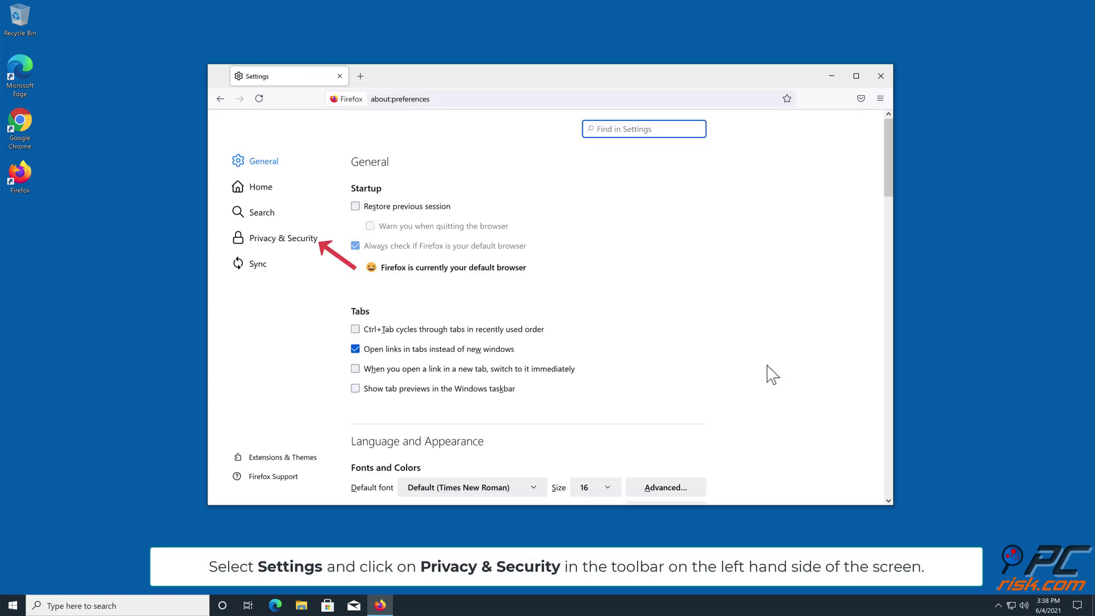
{"action": "left_click", "coordinate": [263, 240]}
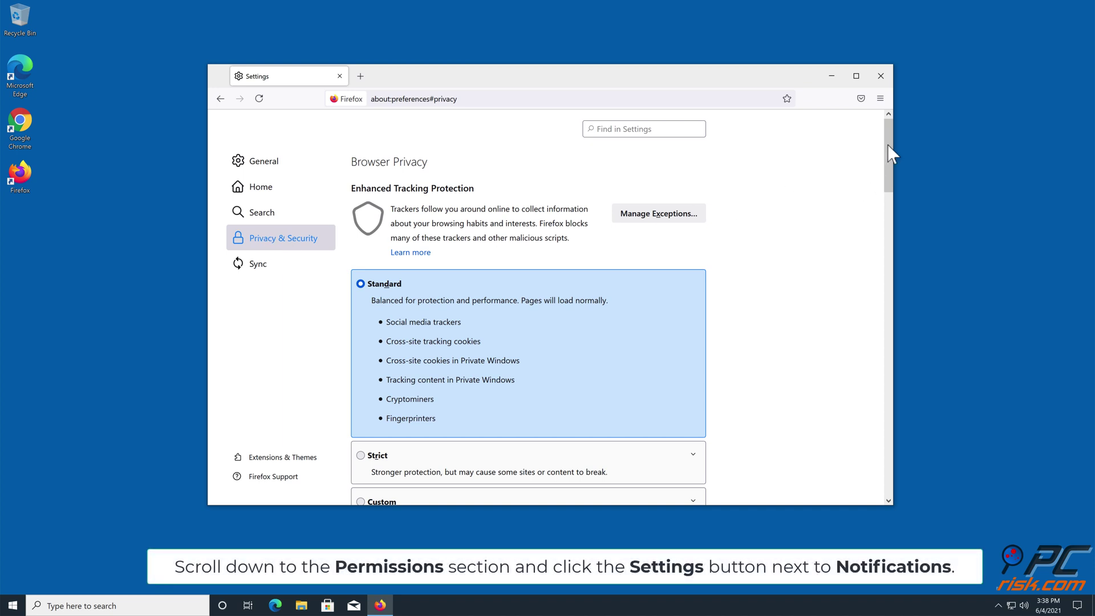
{"action": "left_click_drag", "start_coordinate": [888, 146], "coordinate": [874, 355]}
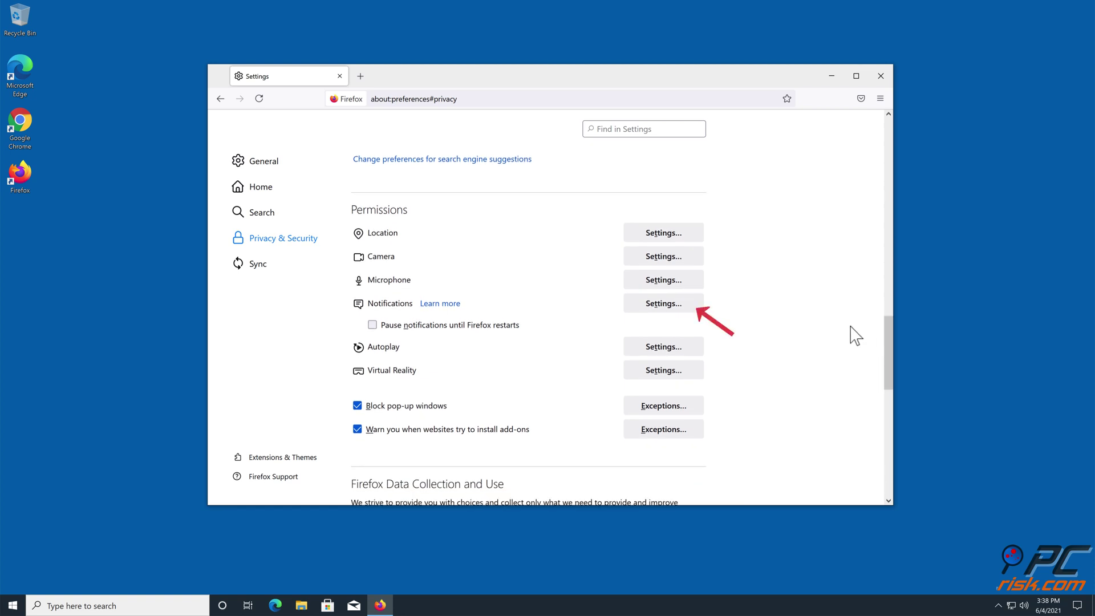
Step: Change h.captcharesolver.com's notification status from Allow to Block
{"action": "left_click", "coordinate": [660, 311]}
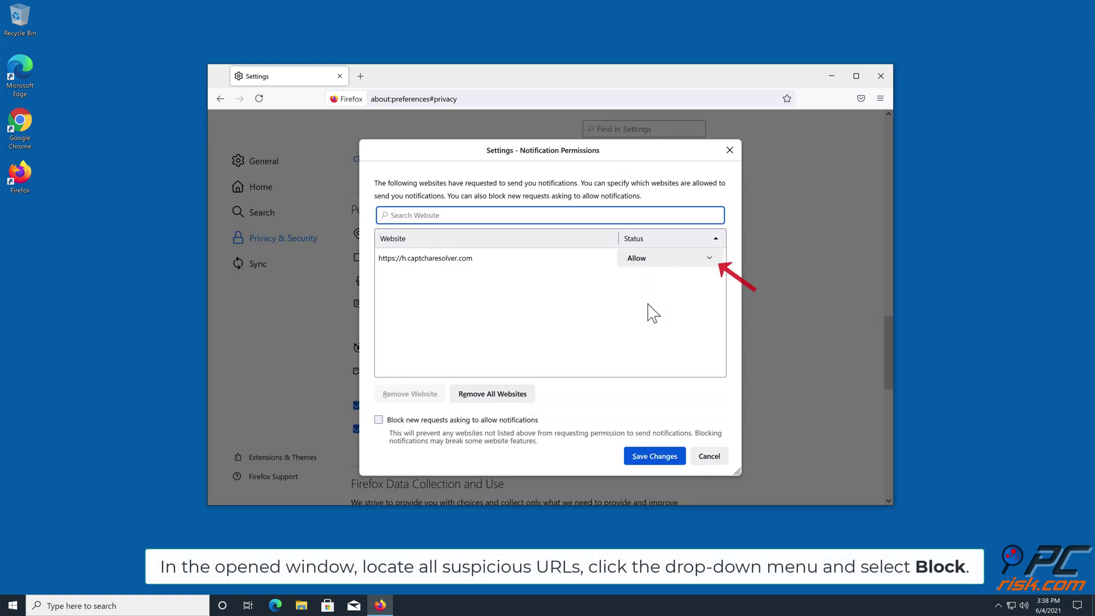
{"action": "left_click", "coordinate": [710, 259]}
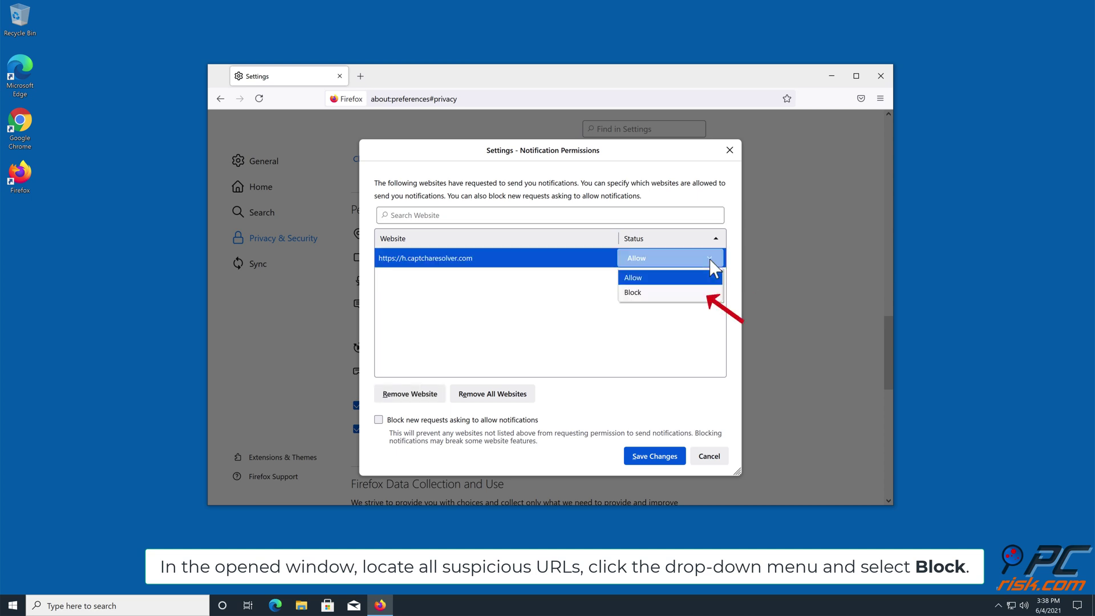
{"action": "left_click", "coordinate": [651, 293]}
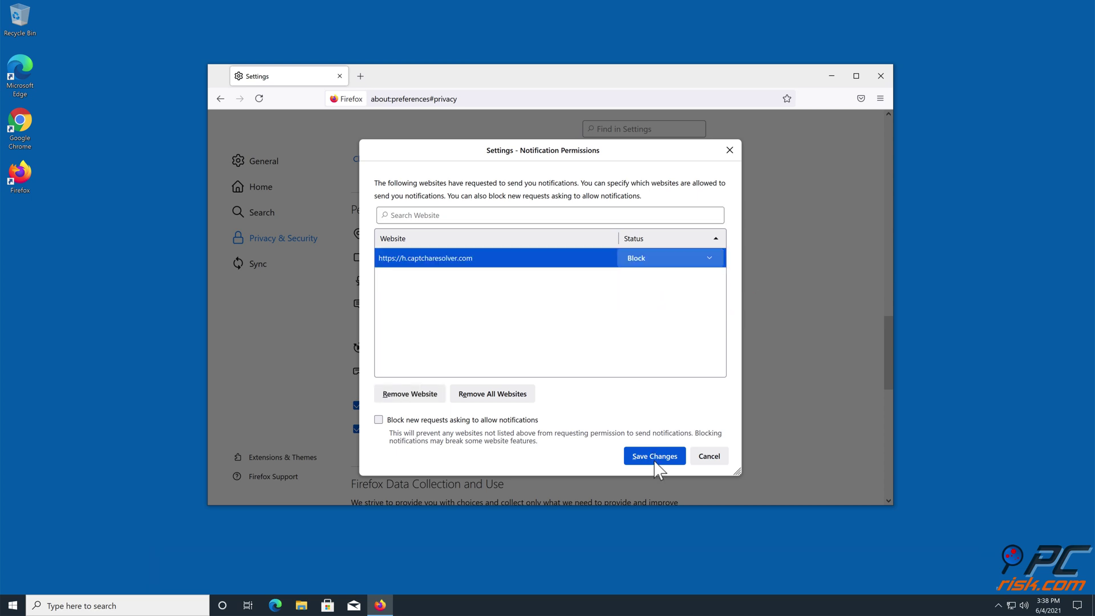